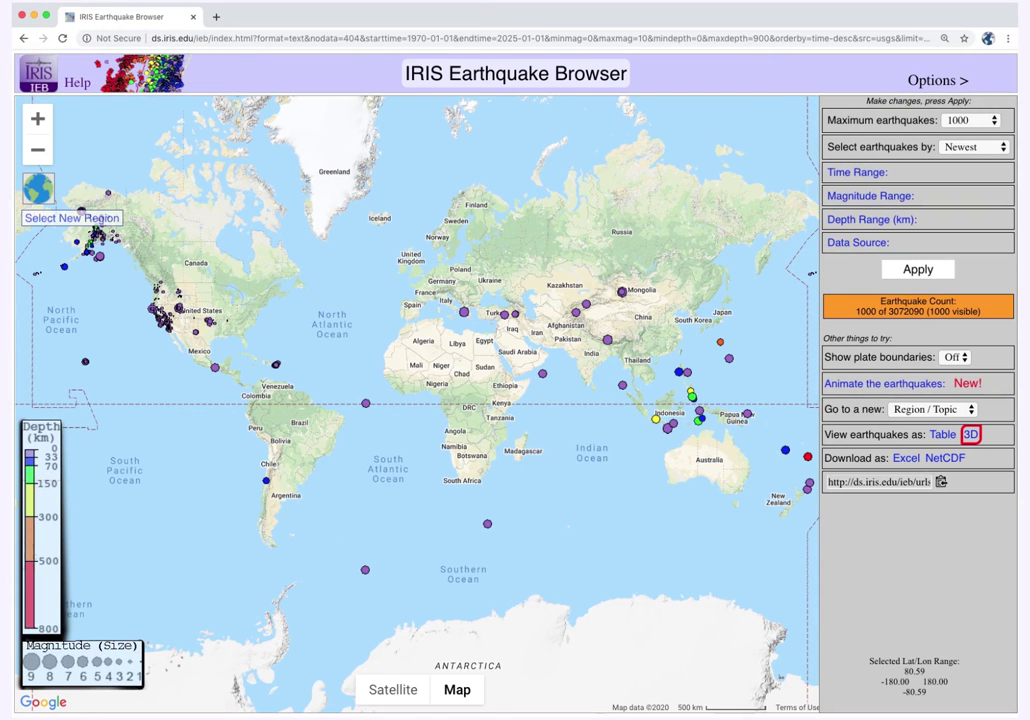
Step: Try the satellite base map and return to the road map, then set maximum earthquakes to 5000 and apply
{"action": "left_click", "coordinate": [392, 689]}
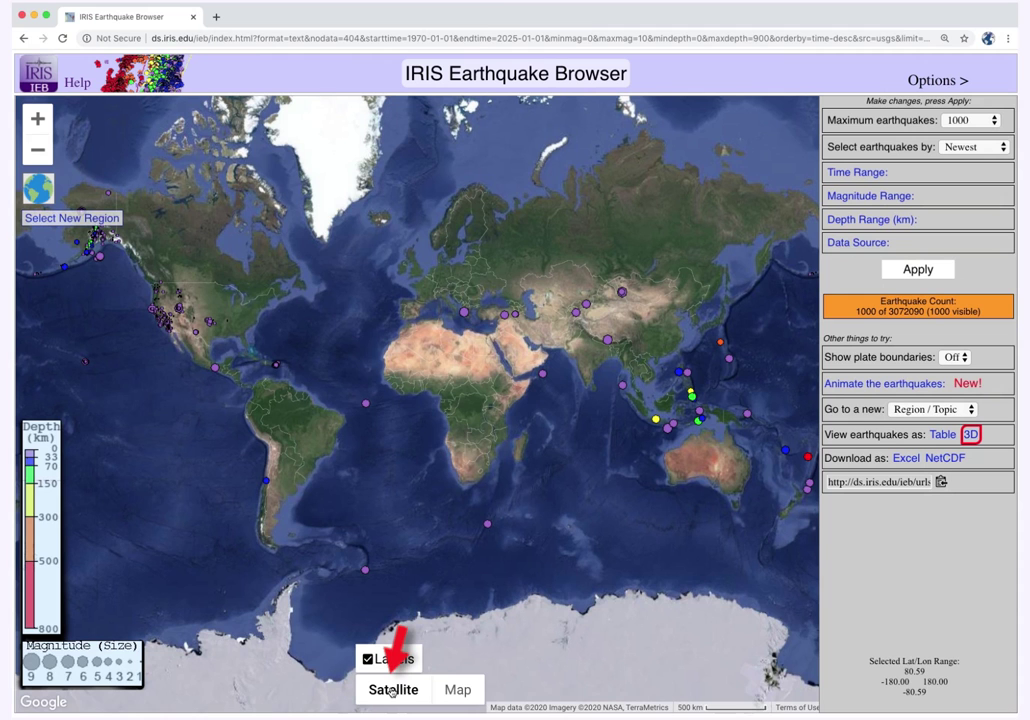
{"action": "left_click", "coordinate": [459, 690]}
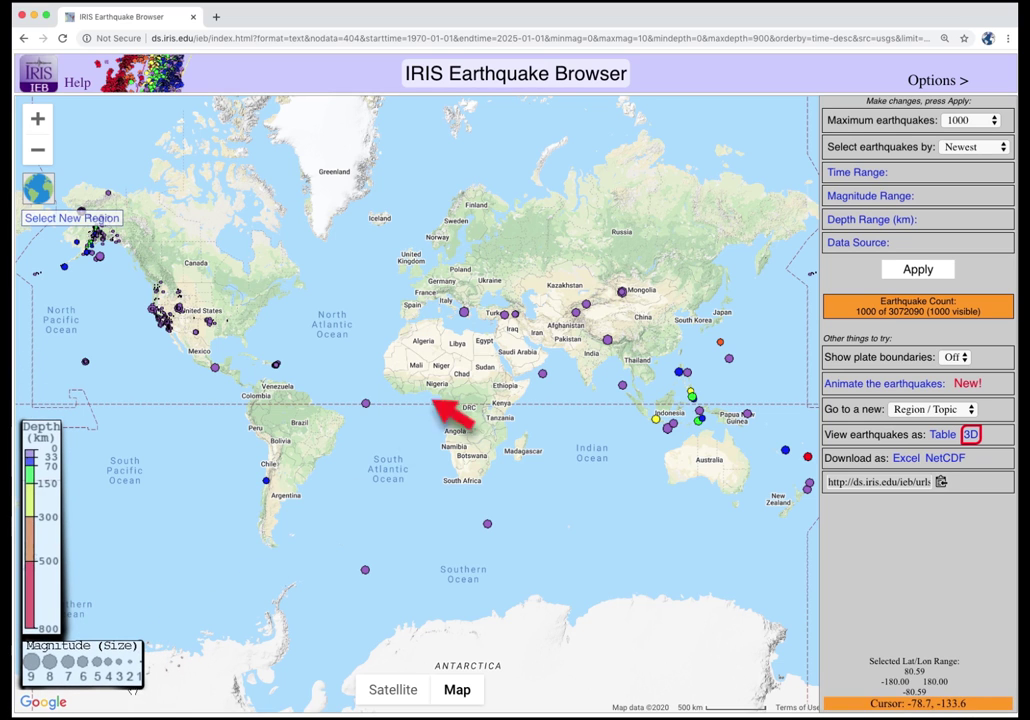
{"action": "left_click", "coordinate": [974, 121]}
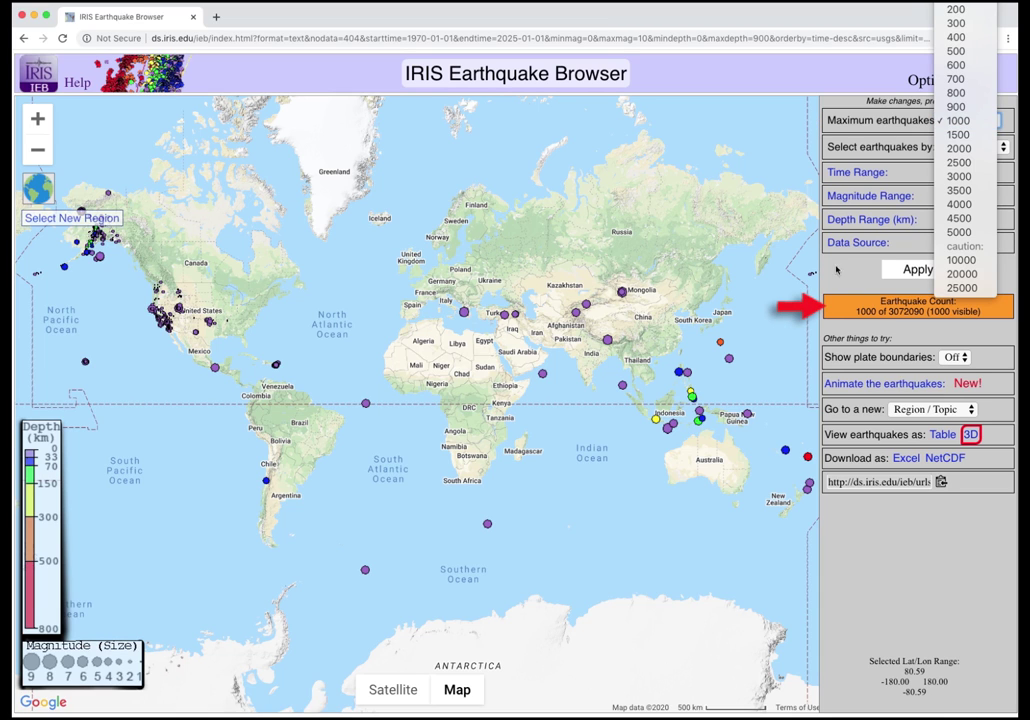
{"action": "left_click", "coordinate": [836, 318]}
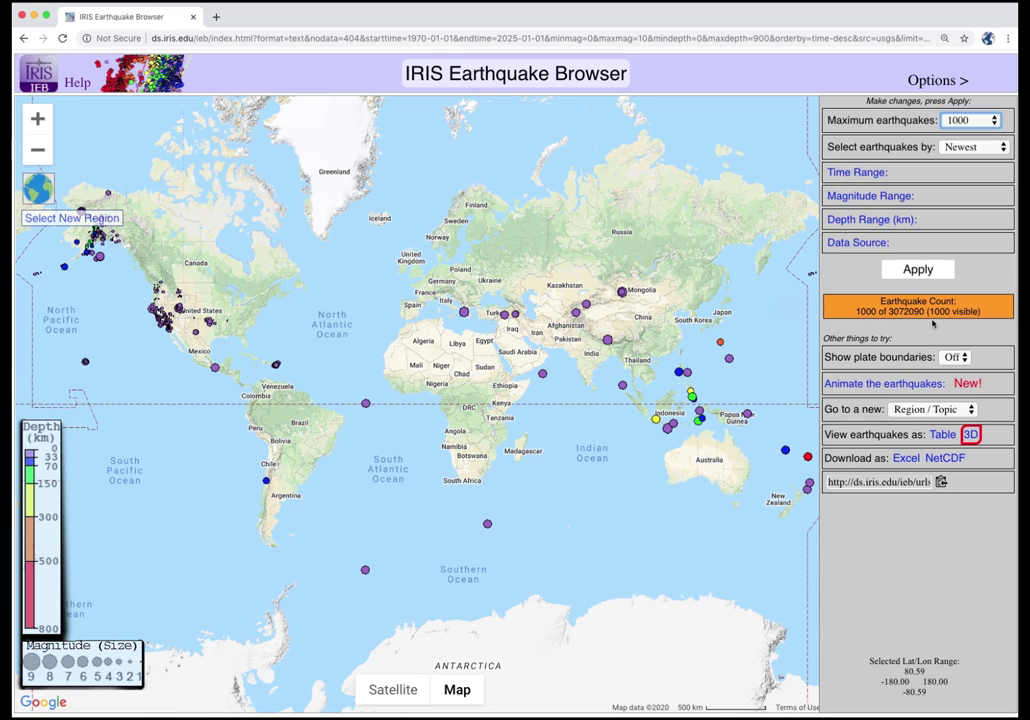
{"action": "left_click", "coordinate": [951, 122]}
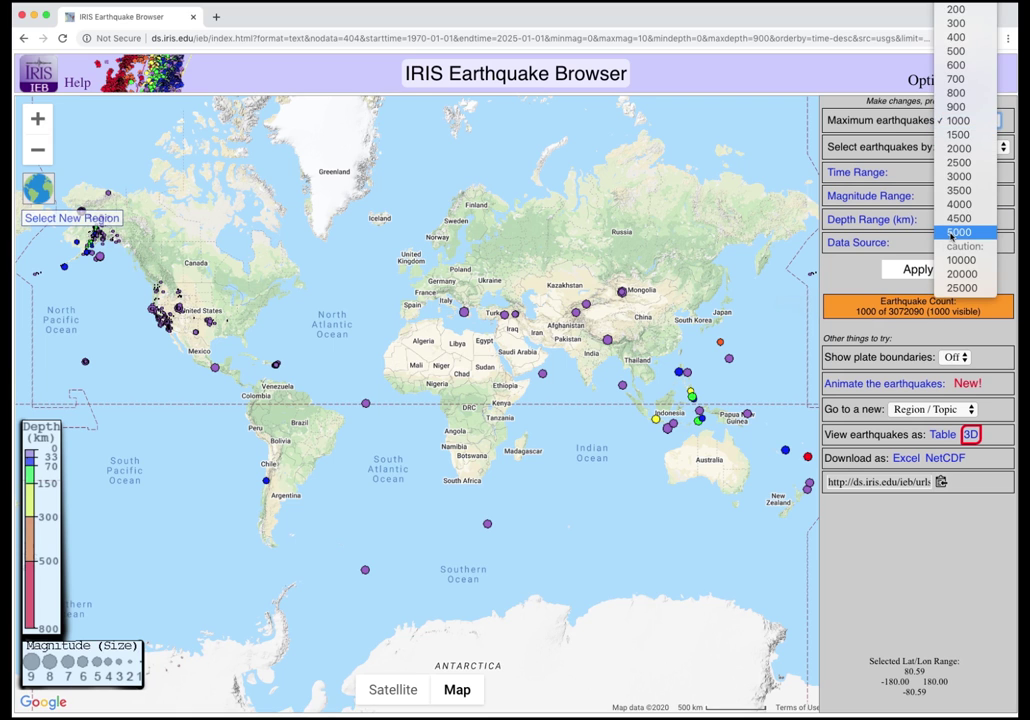
{"action": "key", "text": "Escape"}
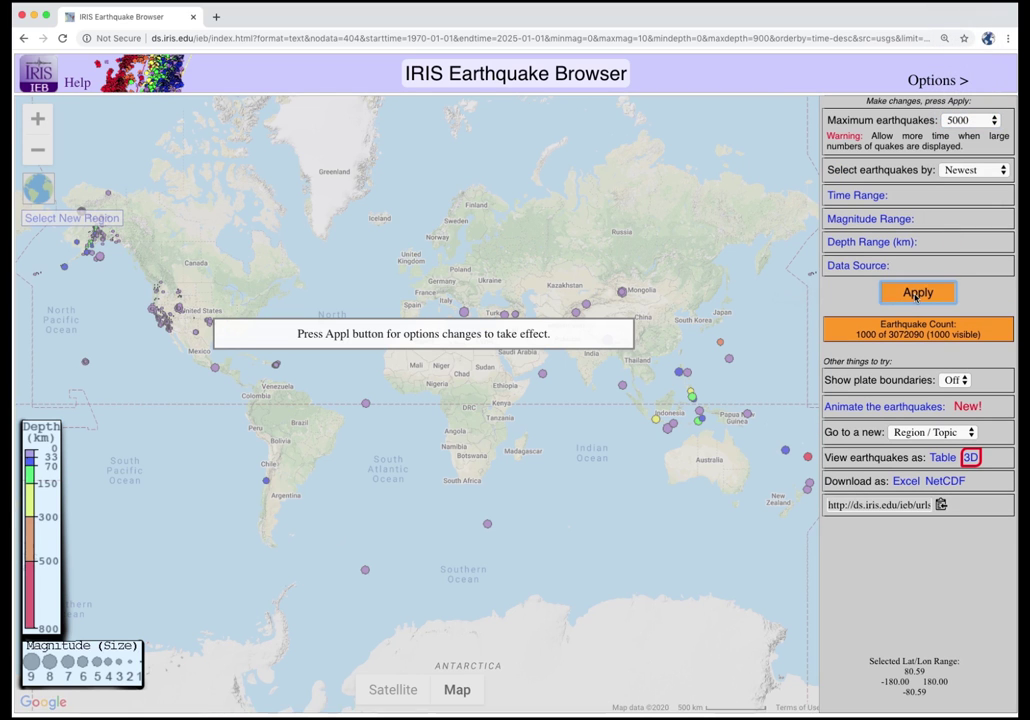
{"action": "left_click", "coordinate": [914, 294]}
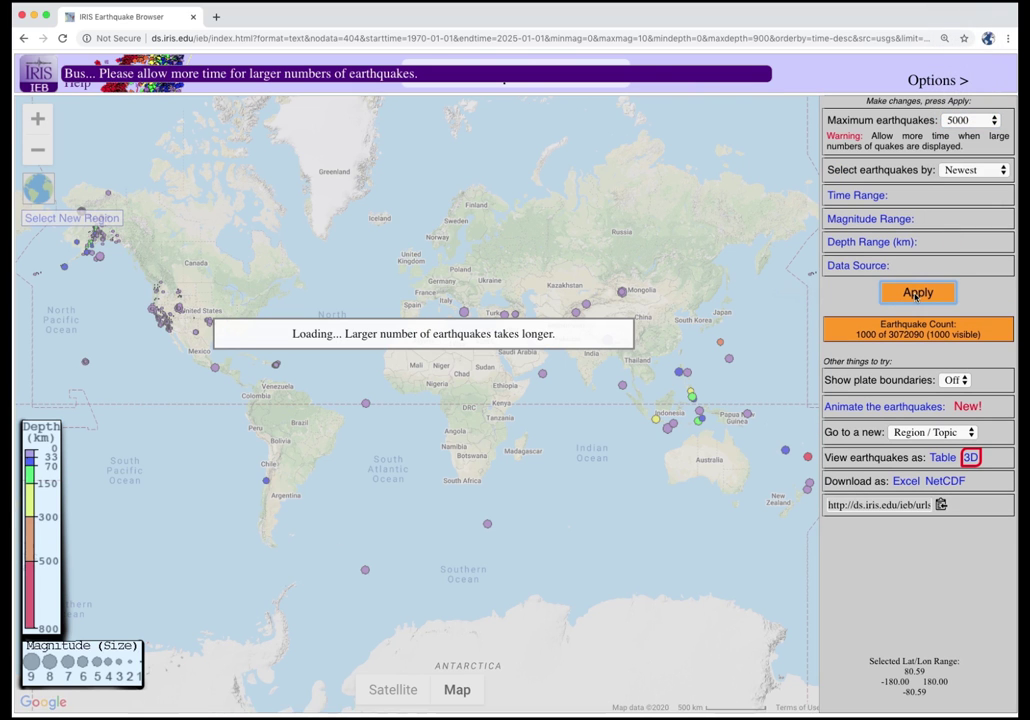
Step: Expand the Time Range, Magnitude Range, Depth Range and Data Source panels to review their defaults
{"action": "left_click", "coordinate": [865, 197]}
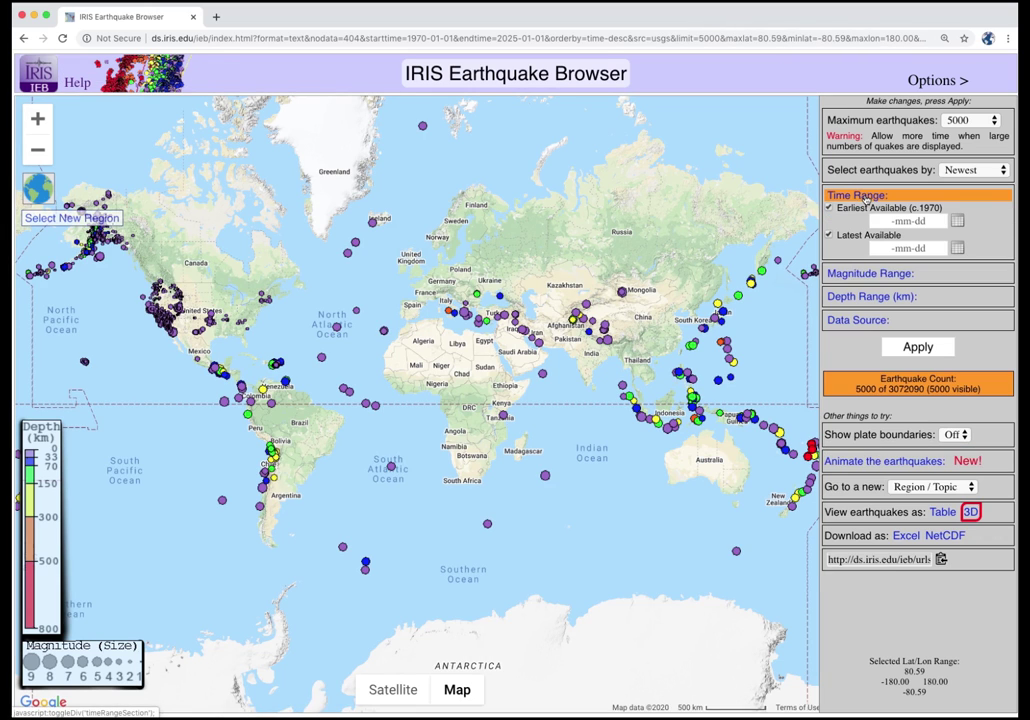
{"action": "left_click", "coordinate": [873, 276]}
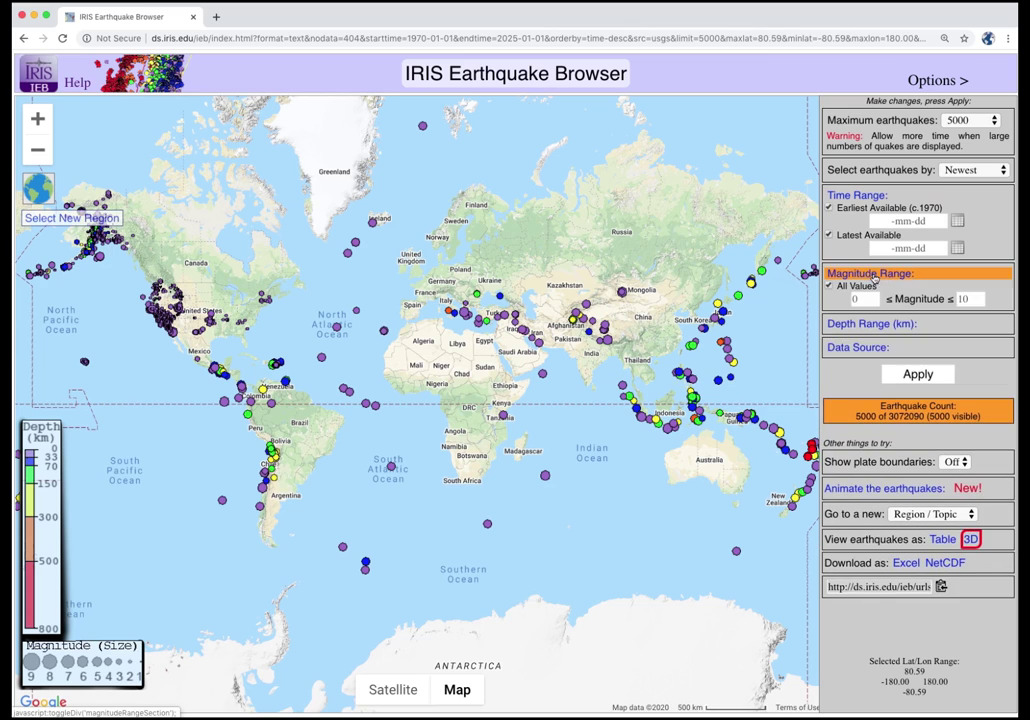
{"action": "left_click", "coordinate": [855, 323]}
{"action": "left_click", "coordinate": [860, 377]}
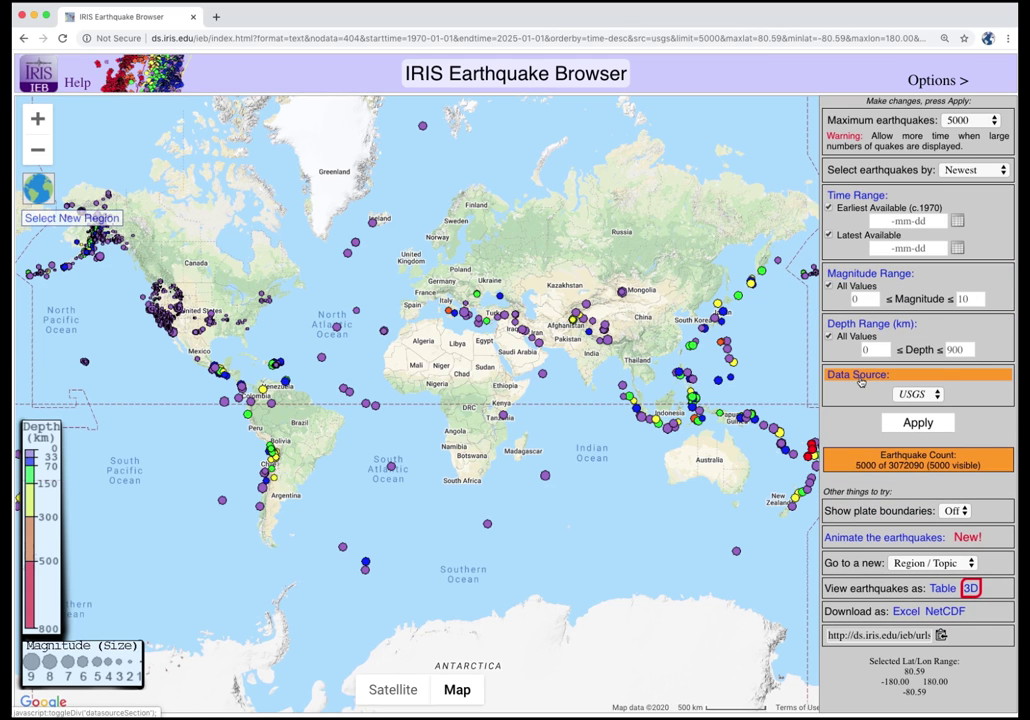
{"action": "mouse_move", "coordinate": [915, 395]}
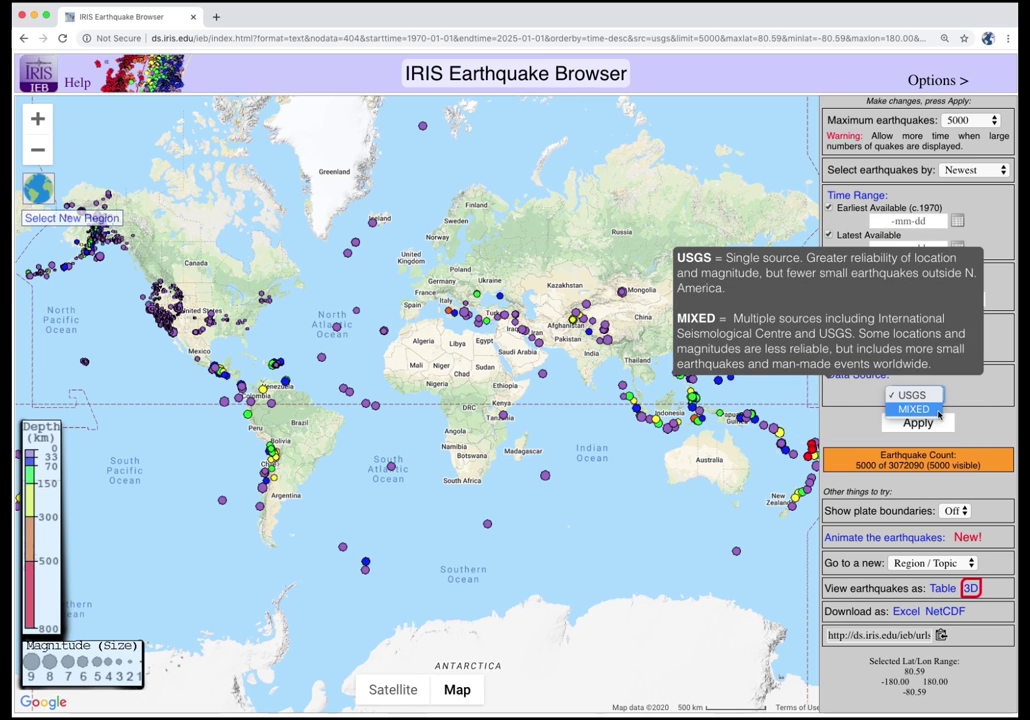
Step: Switch the data source from MIXED back to USGS and turn plate boundaries on
{"action": "left_click", "coordinate": [937, 410]}
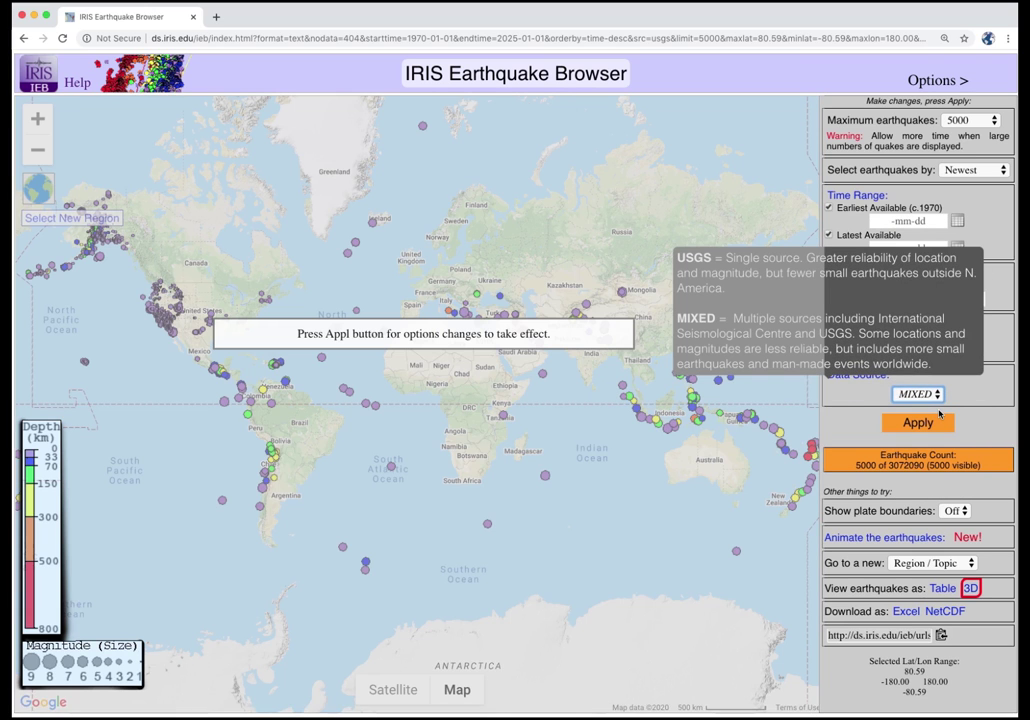
{"action": "left_click", "coordinate": [937, 396]}
{"action": "left_click", "coordinate": [910, 380]}
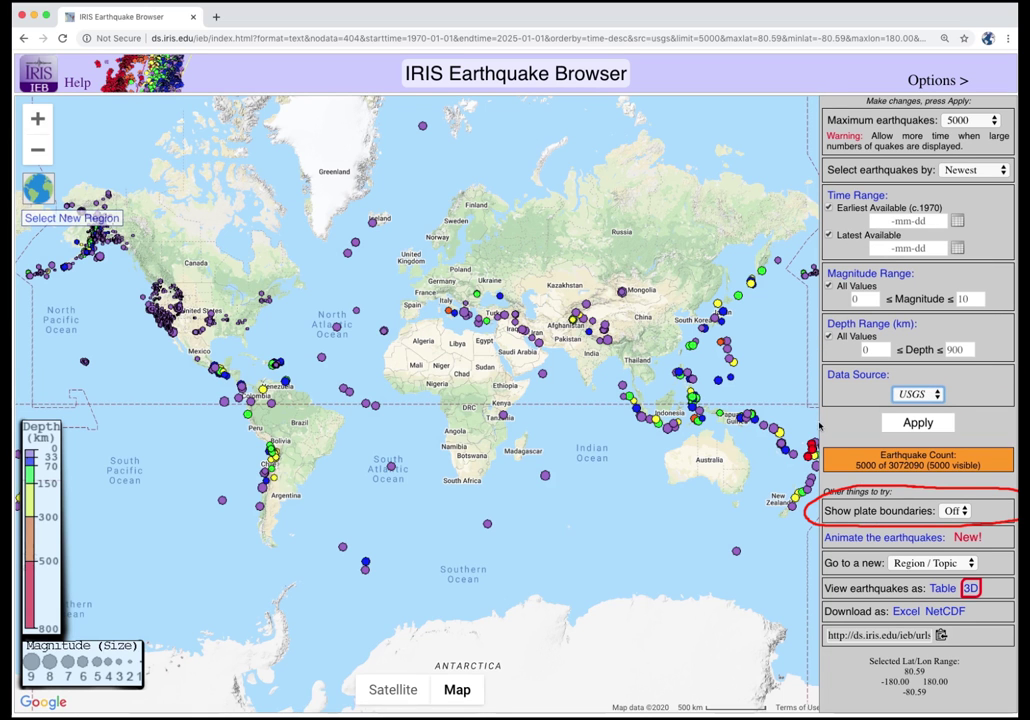
{"action": "left_click", "coordinate": [952, 511]}
{"action": "left_click", "coordinate": [951, 499]}
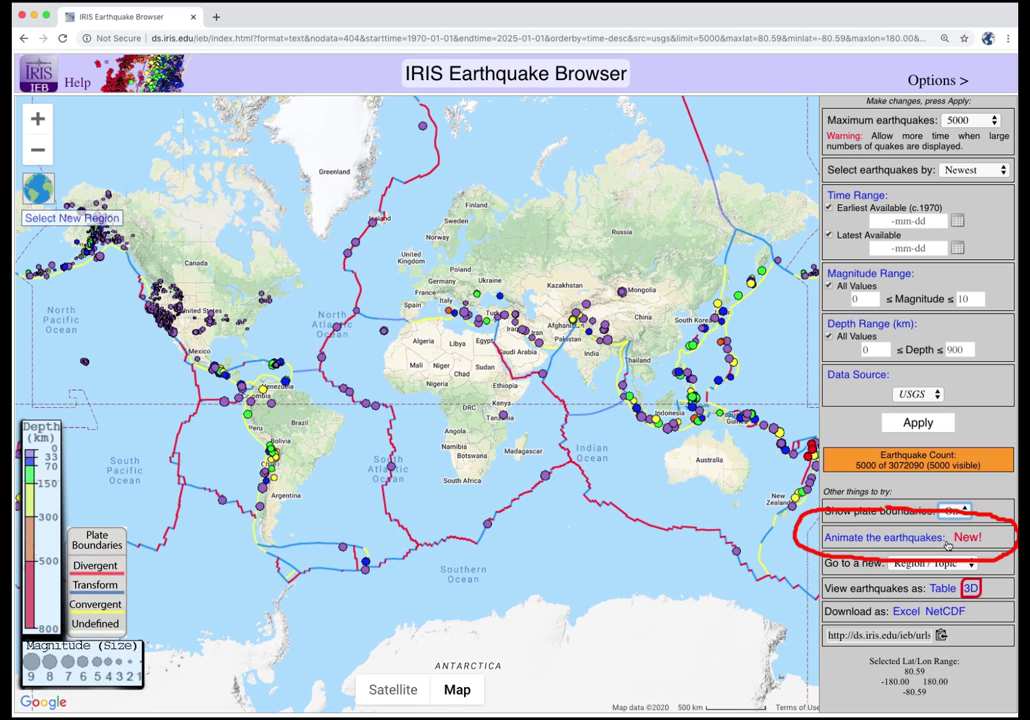
Step: Open the earthquake animation controls and play the animation over the map
{"action": "left_click", "coordinate": [872, 537]}
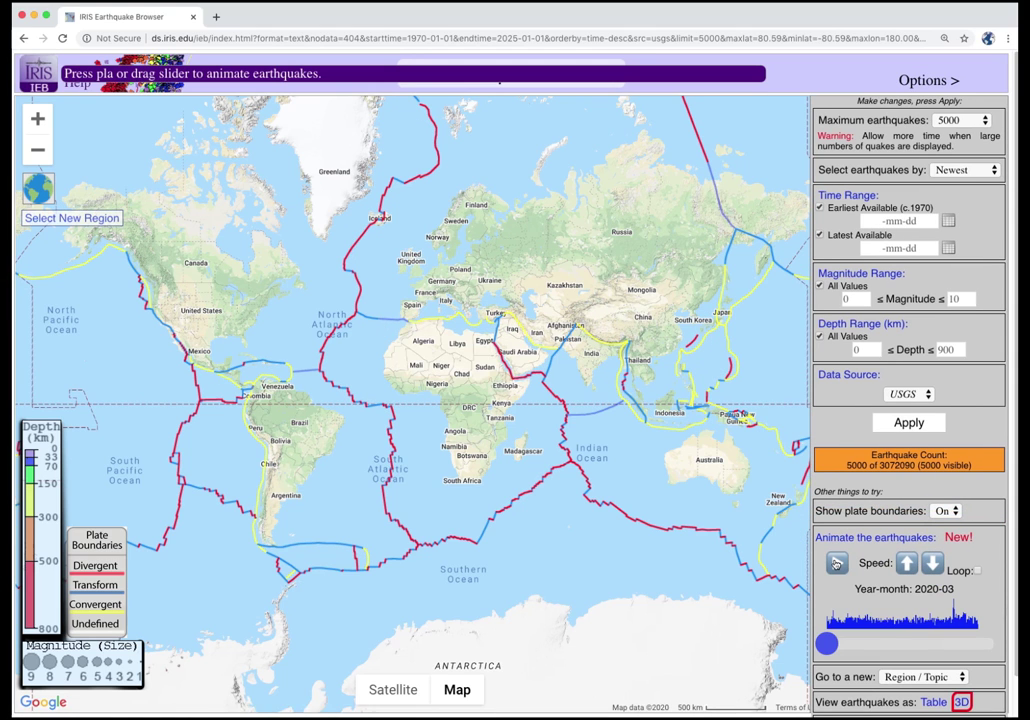
{"action": "left_click", "coordinate": [836, 563]}
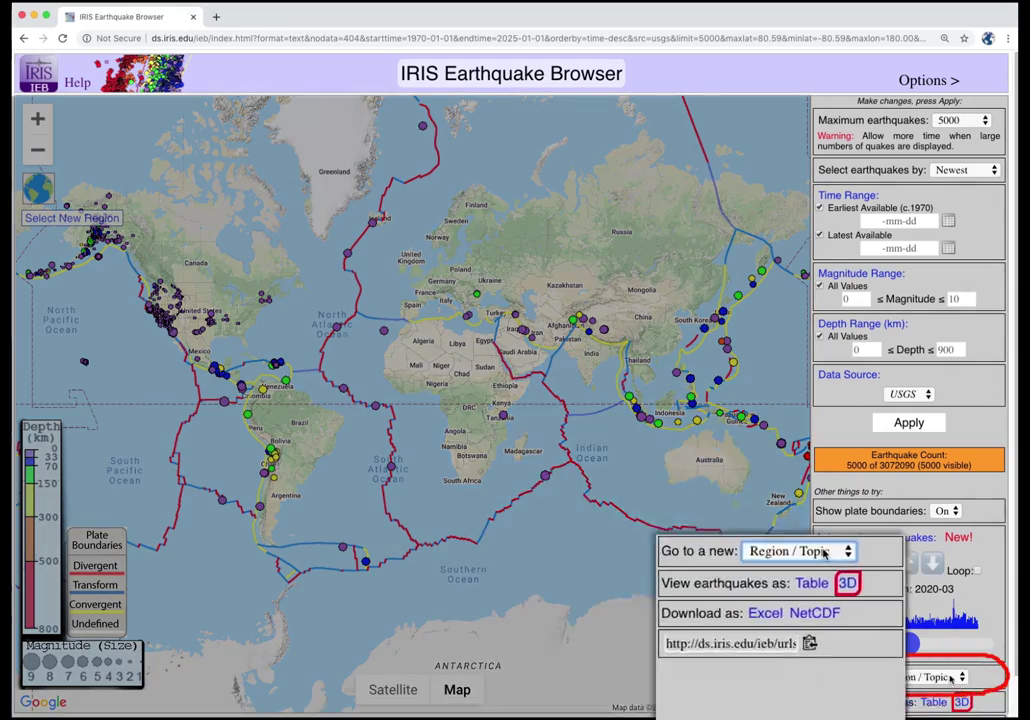
{"action": "left_click", "coordinate": [945, 677]}
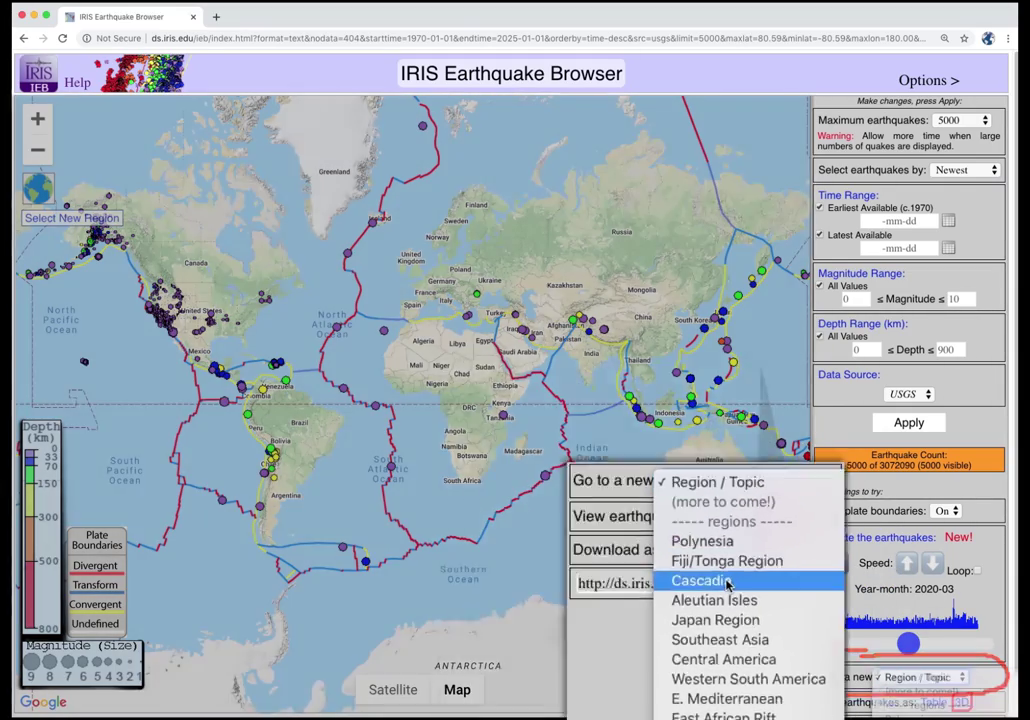
Step: Jump to the Cascadia preset region, then deselect its region box
{"action": "left_click", "coordinate": [727, 583]}
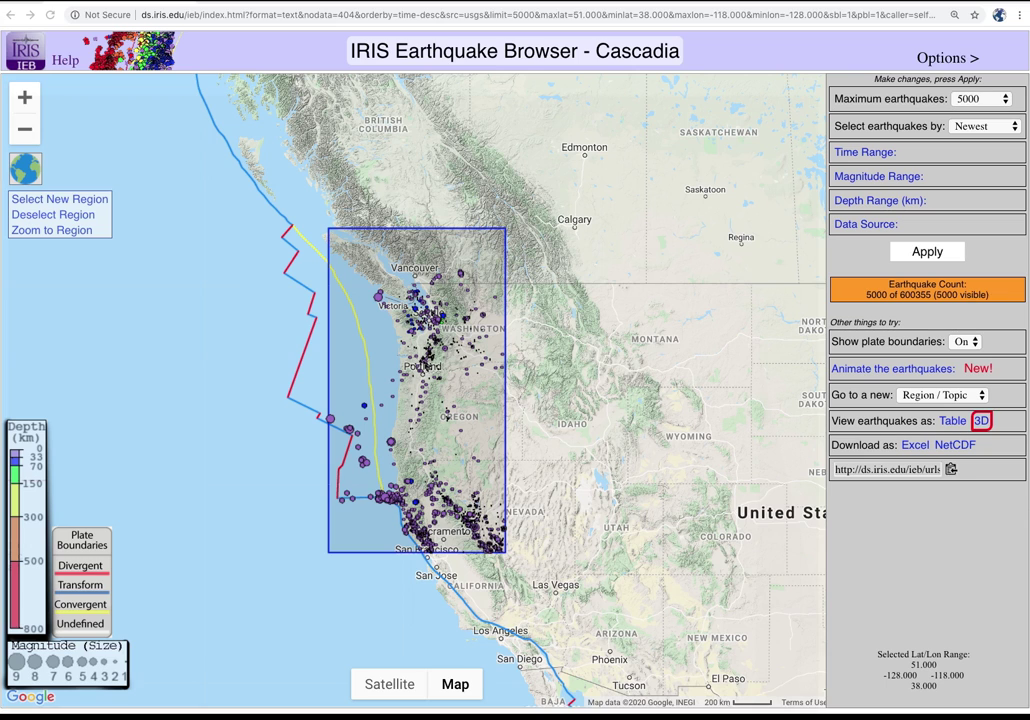
{"action": "left_click", "coordinate": [99, 217]}
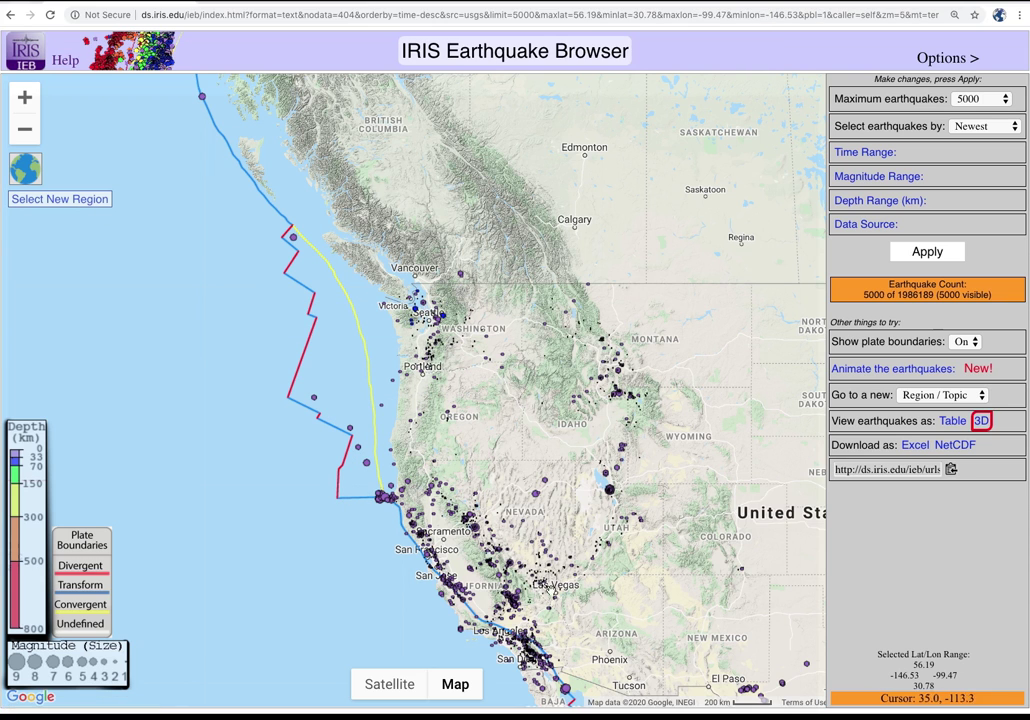
Step: Draw a new region box around the Ridgecrest quake cluster and zoom to it
{"action": "left_click", "coordinate": [100, 201]}
{"action": "left_click_drag", "start_coordinate": [491, 583], "coordinate": [520, 607]}
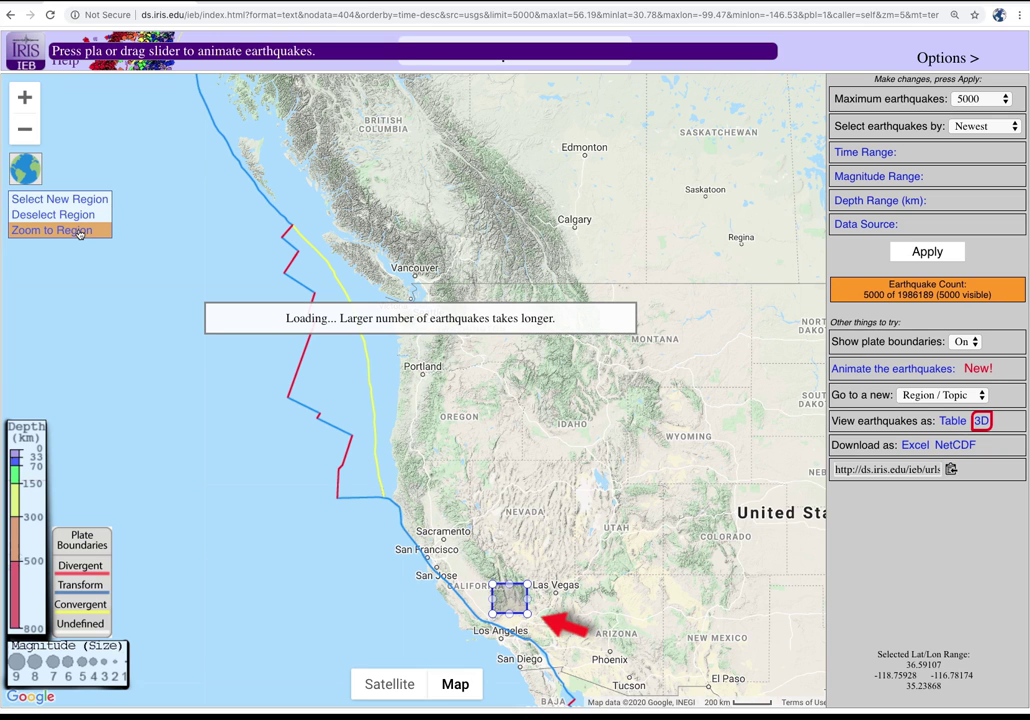
{"action": "left_click", "coordinate": [80, 231]}
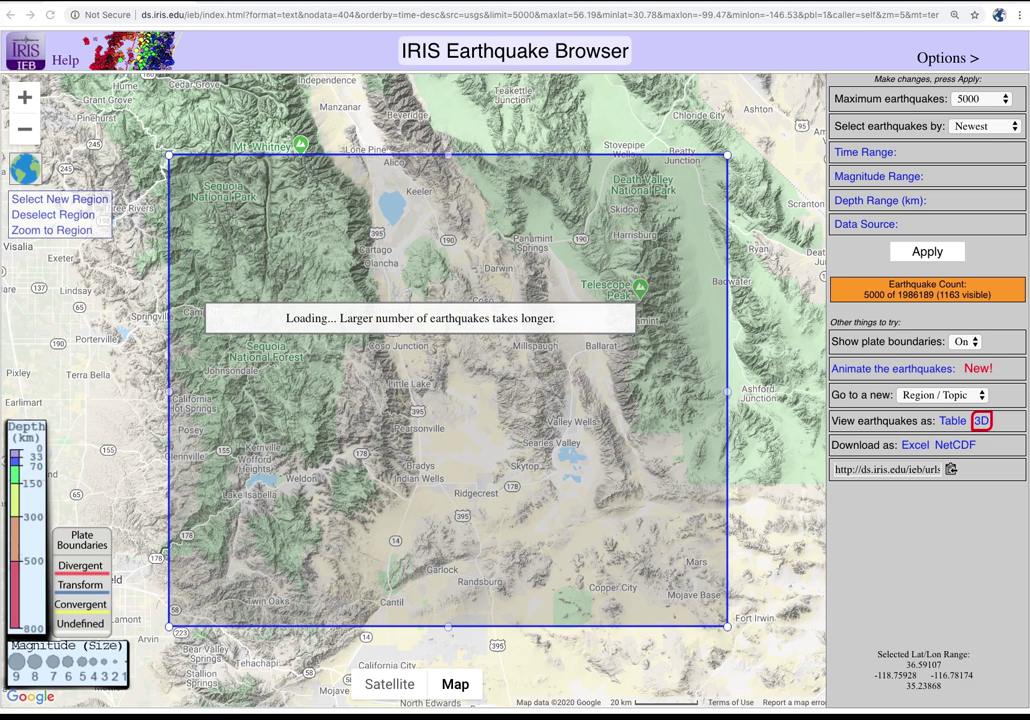
{"action": "left_click", "coordinate": [998, 368]}
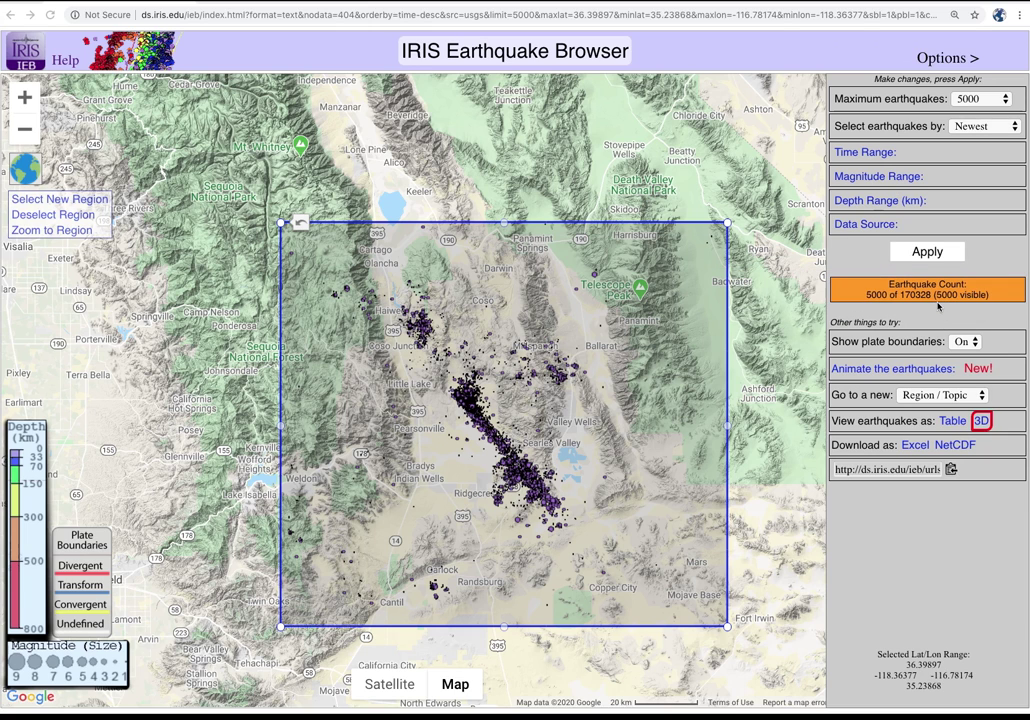
Step: Set the minimum magnitude to 3 and apply it to the map
{"action": "left_click", "coordinate": [870, 176]}
{"action": "left_click", "coordinate": [841, 190]}
{"action": "left_click", "coordinate": [872, 202]}
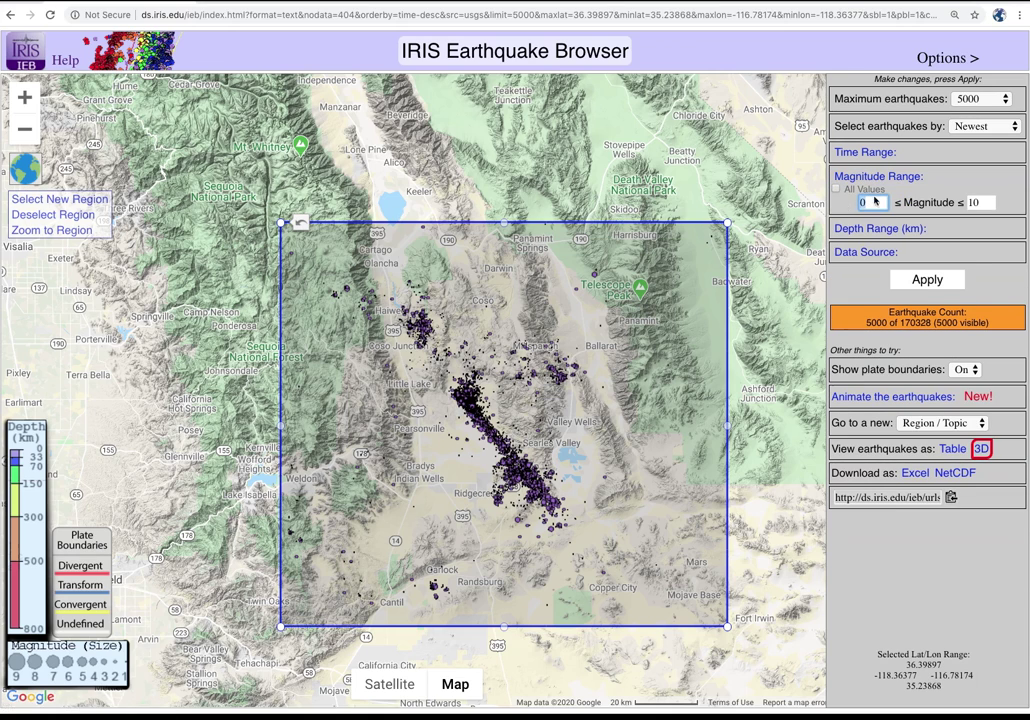
{"action": "type", "text": "3"}
{"action": "left_click", "coordinate": [930, 281]}
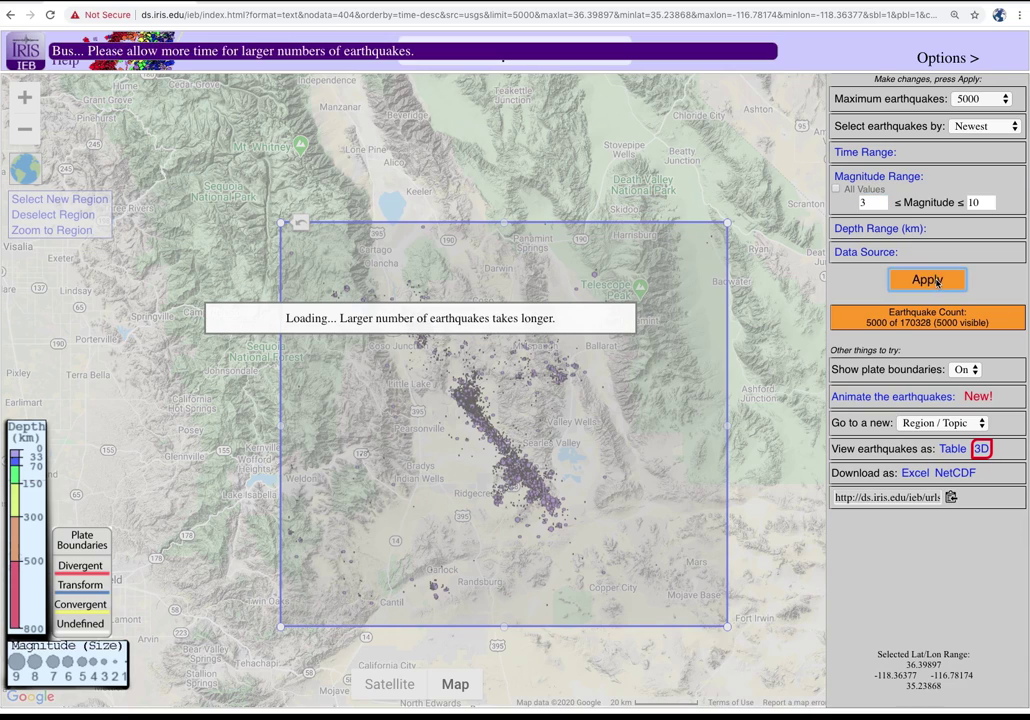
{"action": "left_click", "coordinate": [866, 152]}
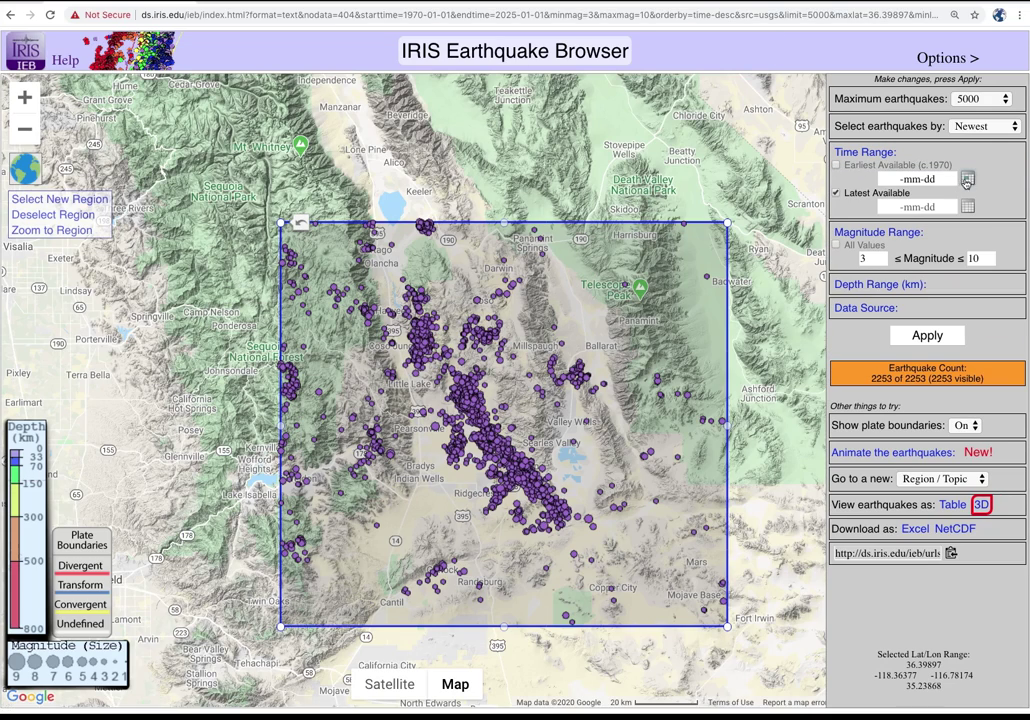
Step: Set the Time Range start date to 2019-07-01 using the calendar
{"action": "left_click", "coordinate": [942, 180]}
{"action": "left_click", "coordinate": [848, 226]}
{"action": "left_click", "coordinate": [848, 226]}
{"action": "left_click", "coordinate": [848, 226]}
{"action": "left_click", "coordinate": [848, 226]}
{"action": "left_click", "coordinate": [848, 226]}
{"action": "left_click", "coordinate": [848, 226]}
{"action": "left_click", "coordinate": [848, 226]}
{"action": "left_click", "coordinate": [848, 226]}
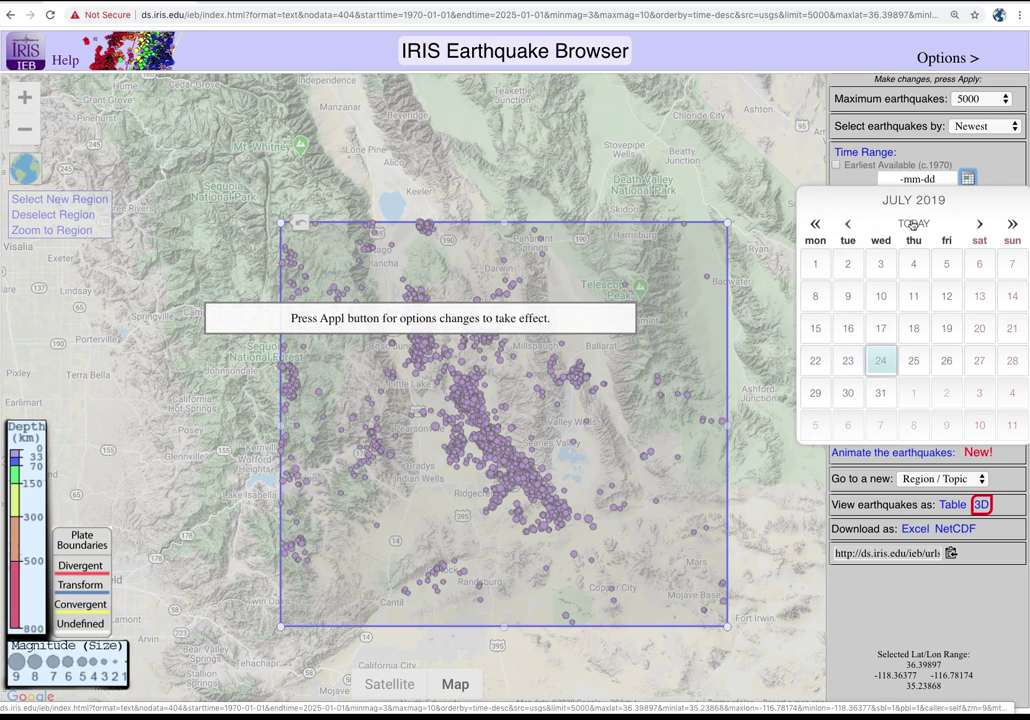
{"action": "left_click", "coordinate": [815, 265]}
Step: Set the end date to 2019-07-13 and apply the date range
{"action": "left_click", "coordinate": [836, 193]}
{"action": "left_click", "coordinate": [967, 206]}
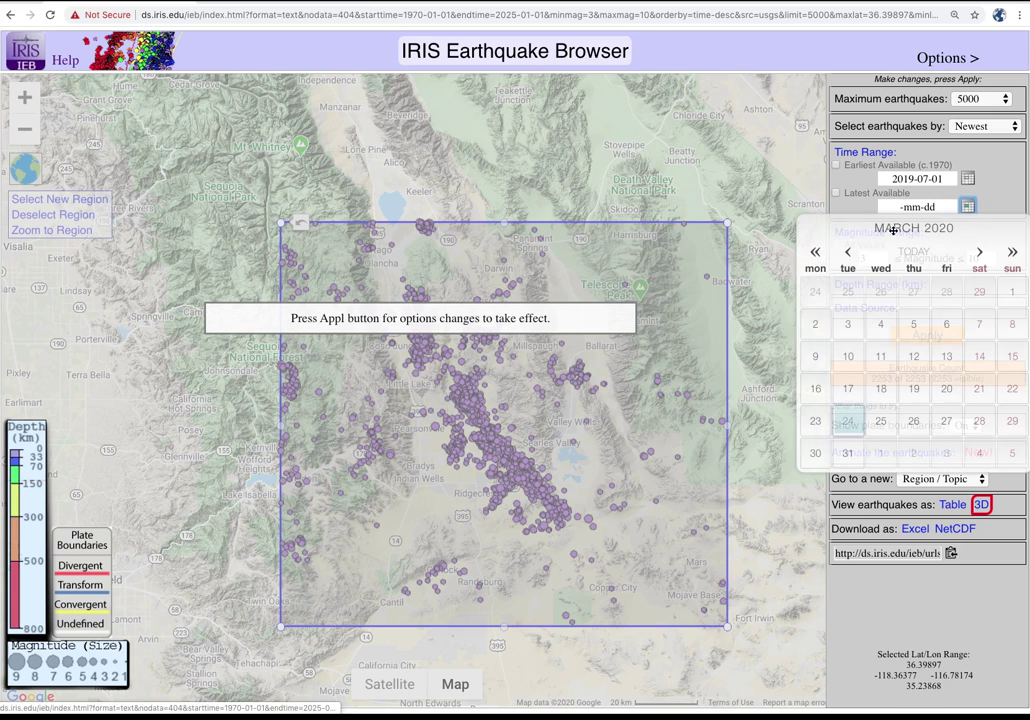
{"action": "left_click", "coordinate": [848, 253]}
{"action": "left_click", "coordinate": [848, 253]}
{"action": "left_click", "coordinate": [848, 253]}
{"action": "left_click", "coordinate": [848, 253]}
{"action": "left_click", "coordinate": [848, 253]}
{"action": "left_click", "coordinate": [848, 253]}
{"action": "left_click", "coordinate": [848, 253]}
{"action": "left_click", "coordinate": [848, 253]}
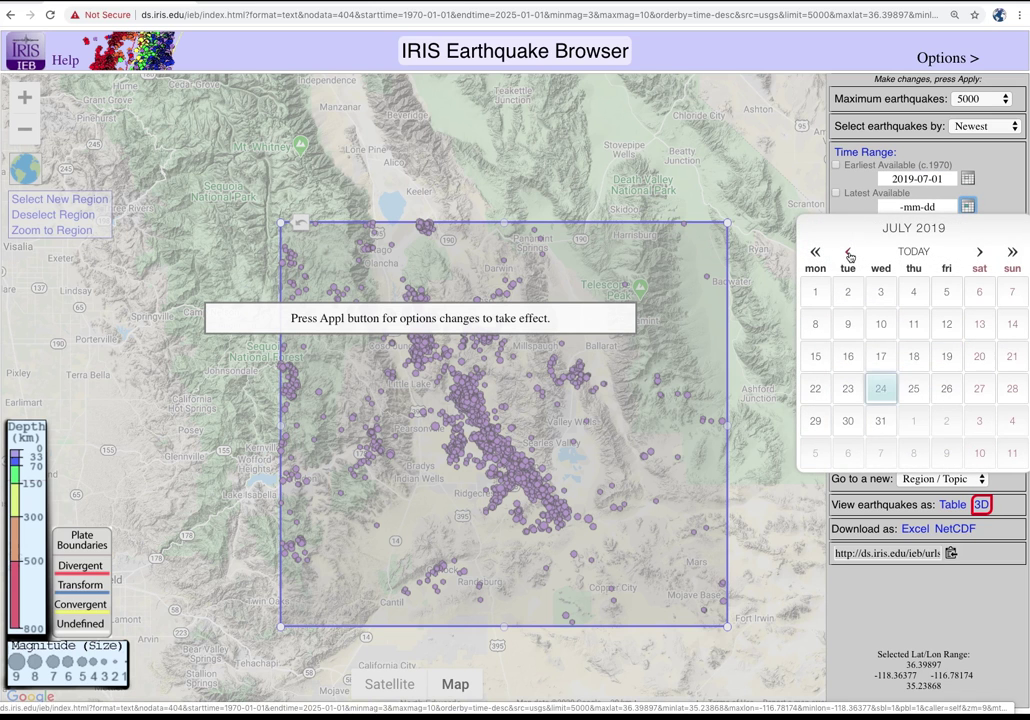
{"action": "left_click", "coordinate": [980, 324]}
{"action": "left_click", "coordinate": [927, 338]}
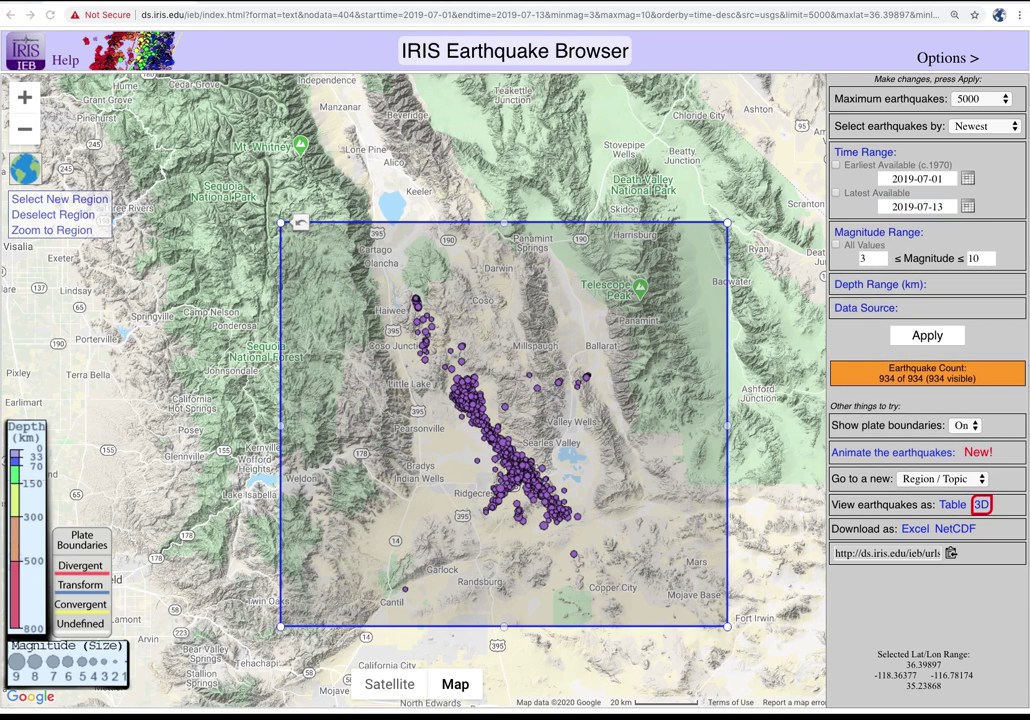
Step: Raise the minimum magnitude to 4 and apply, leaving 102 quakes
{"action": "double_click", "coordinate": [857, 258]}
{"action": "type", "text": "4"}
{"action": "left_click", "coordinate": [913, 339]}
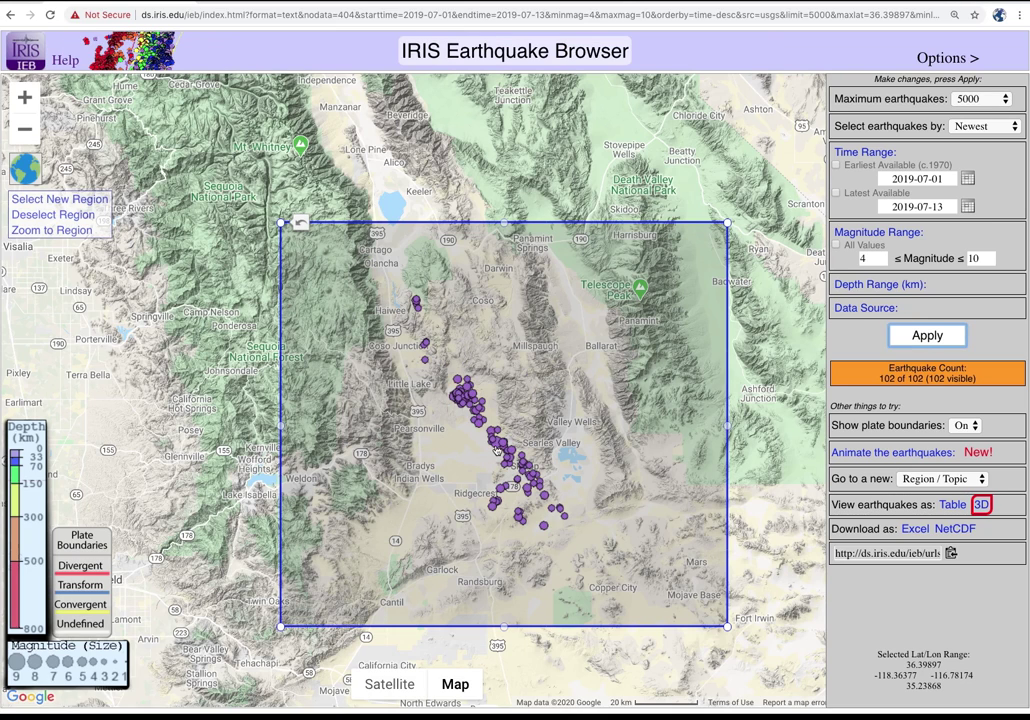
{"action": "left_click", "coordinate": [495, 441]}
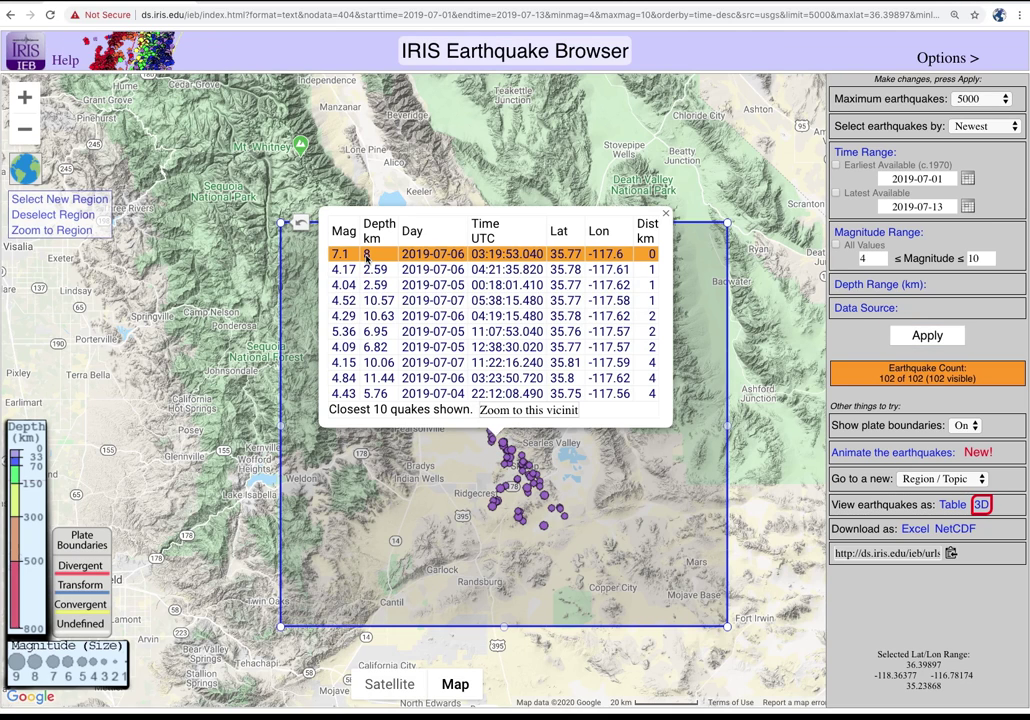
Step: Open the 102 filtered Ridgecrest quakes as a table from the nearby-quakes popup
{"action": "mouse_move", "coordinate": [366, 257]}
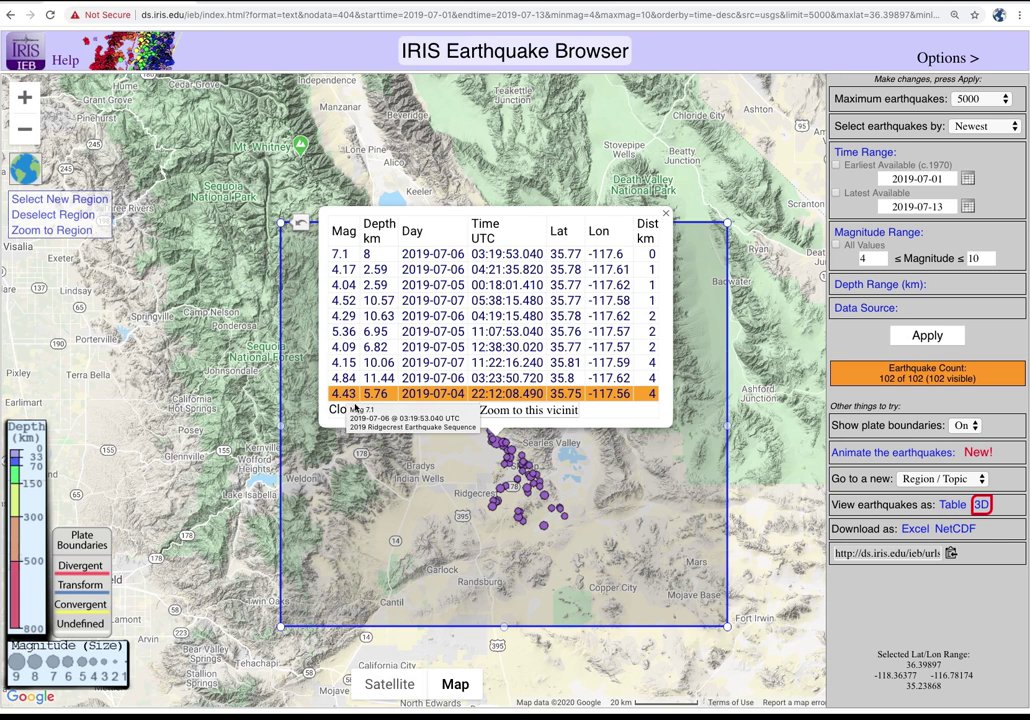
{"action": "left_click", "coordinate": [952, 506]}
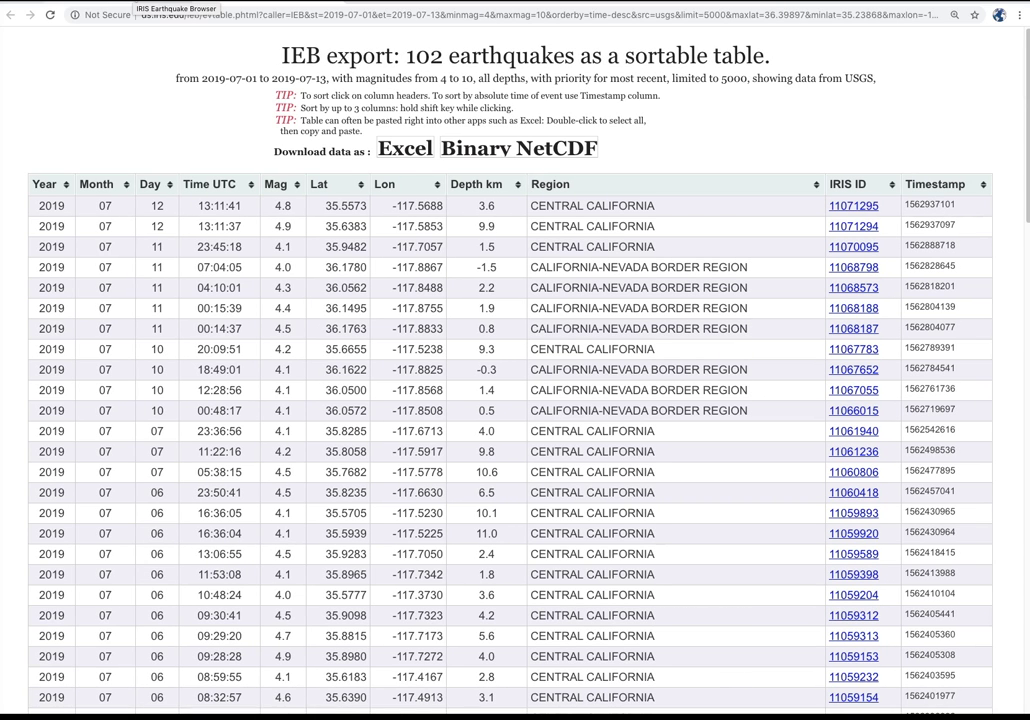
Step: Switch back to the IRIS Earthquake Browser map tab
{"action": "left_click", "coordinate": [150, 2]}
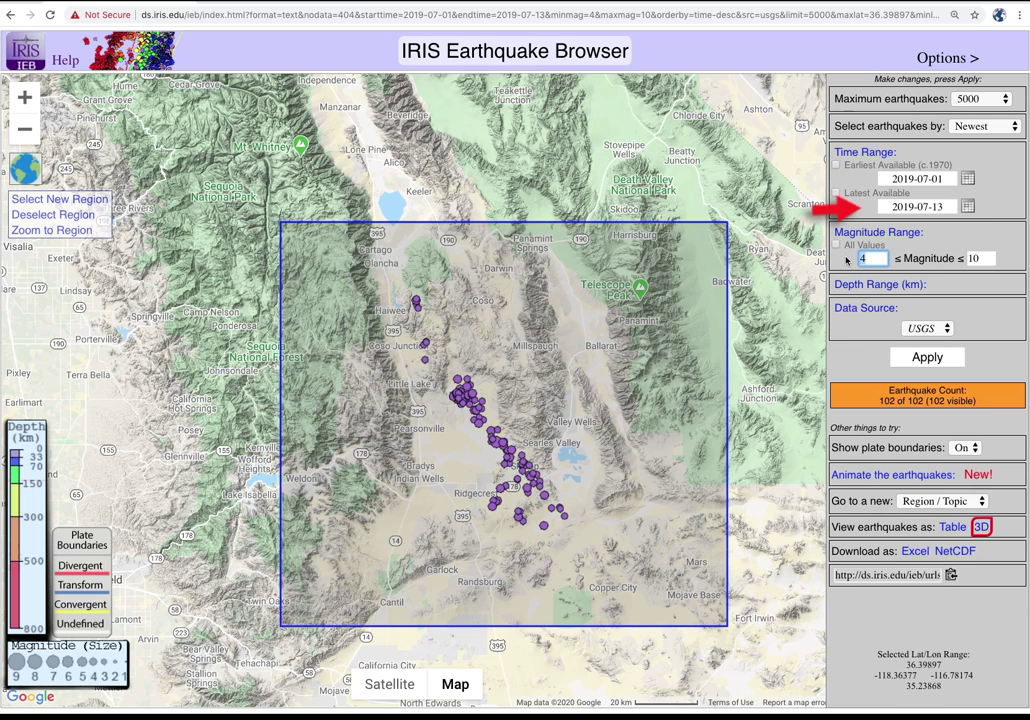
Step: Lower the minimum magnitude to 2 and apply, plotting 4070 Ridgecrest quakes
{"action": "type", "text": "2"}
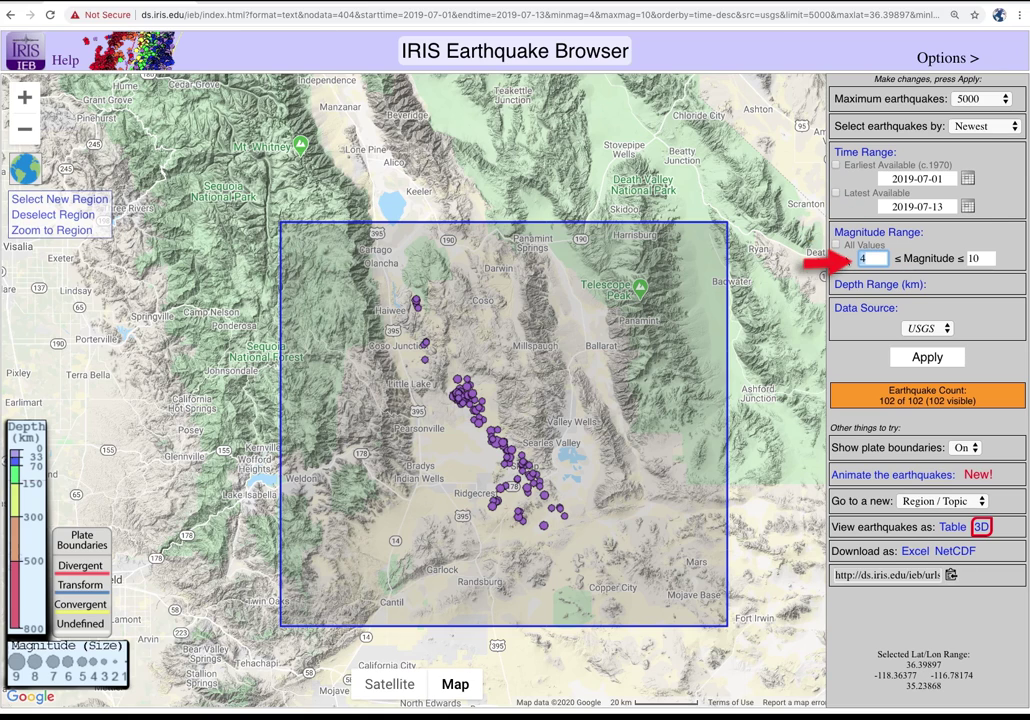
{"action": "key", "text": "Return"}
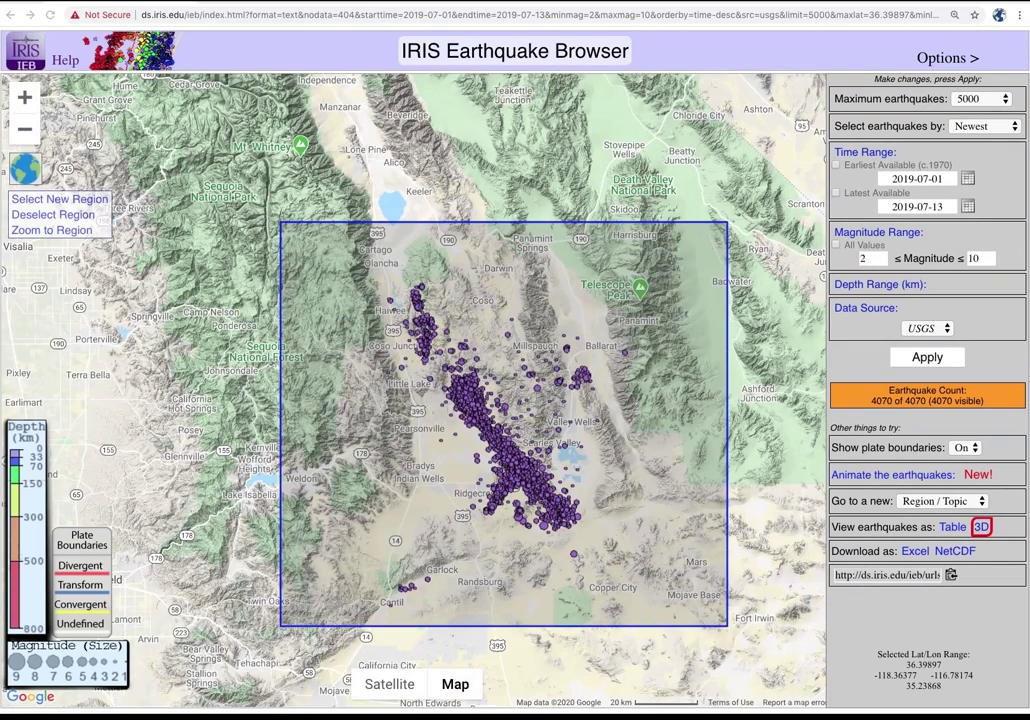
{"action": "left_click", "coordinate": [875, 476]}
Step: Play the July 2019 quake animation, then extend the end date to Latest Available (5000 of 6353 quakes)
{"action": "left_click", "coordinate": [853, 501]}
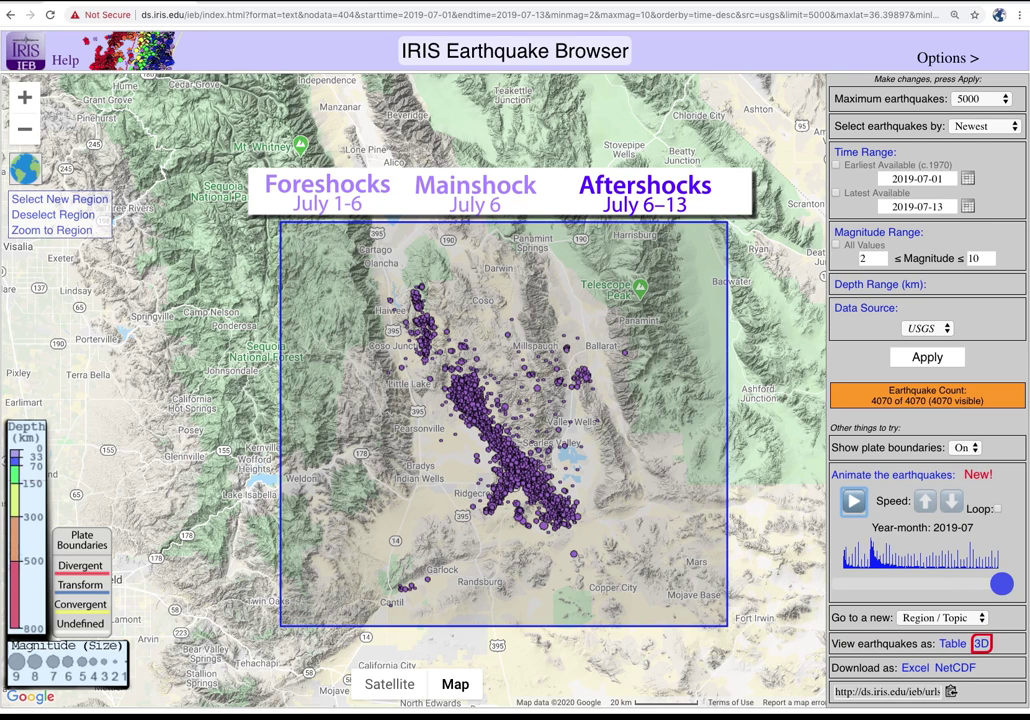
{"action": "left_click", "coordinate": [836, 192]}
{"action": "left_click", "coordinate": [927, 357]}
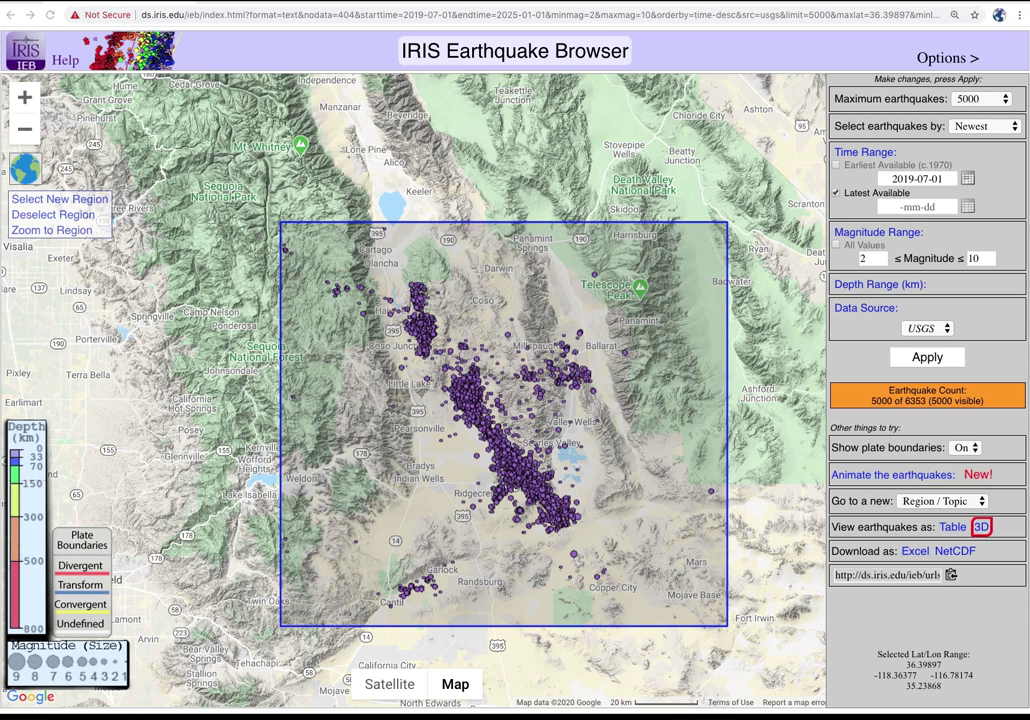
Step: Jump to the Western South America preset region, showing 5000 of 55881 earthquakes
{"action": "left_click", "coordinate": [142, 14]}
{"action": "left_click", "coordinate": [942, 501]}
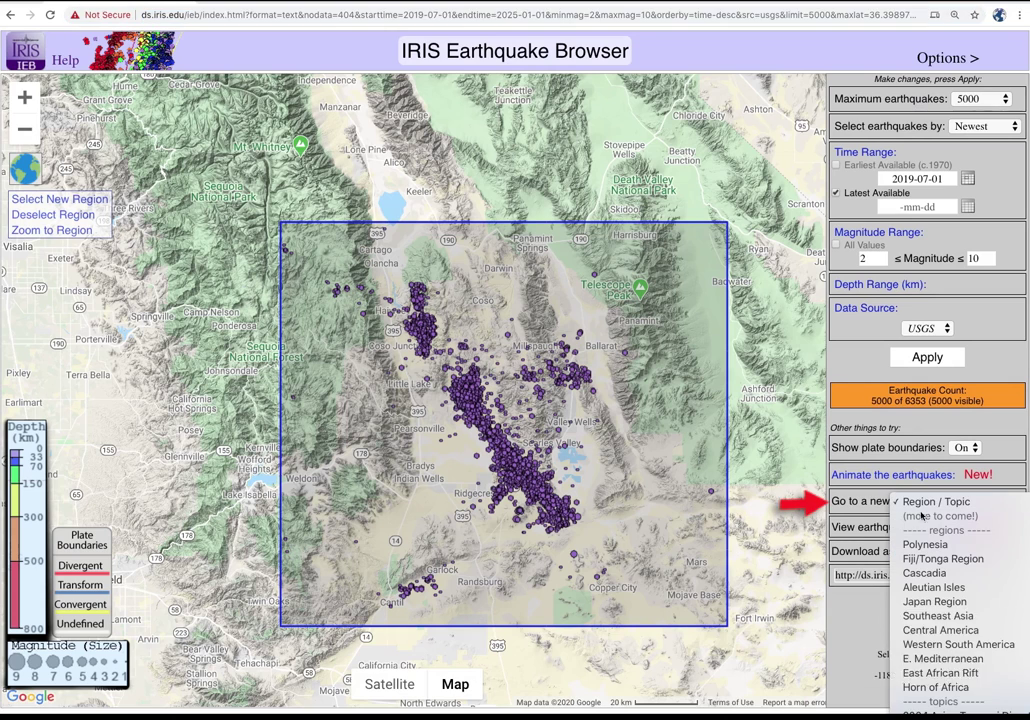
{"action": "left_click", "coordinate": [937, 645]}
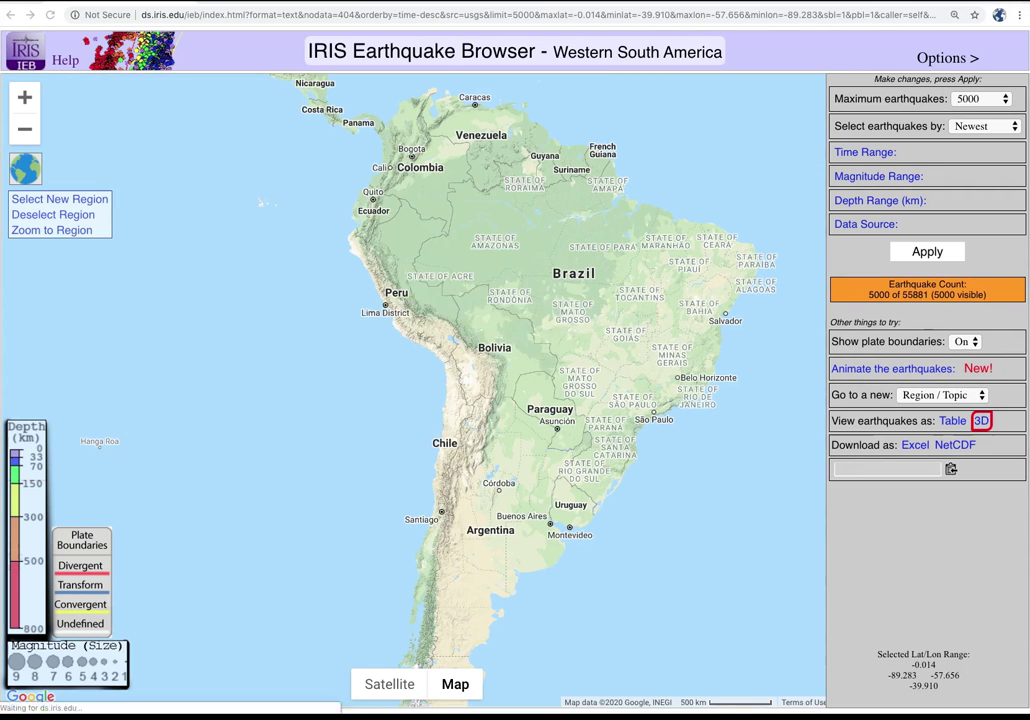
Step: Replace the region with a box over southern Peru and Bolivia (2720 quakes) and zoom to it
{"action": "left_click", "coordinate": [45, 216]}
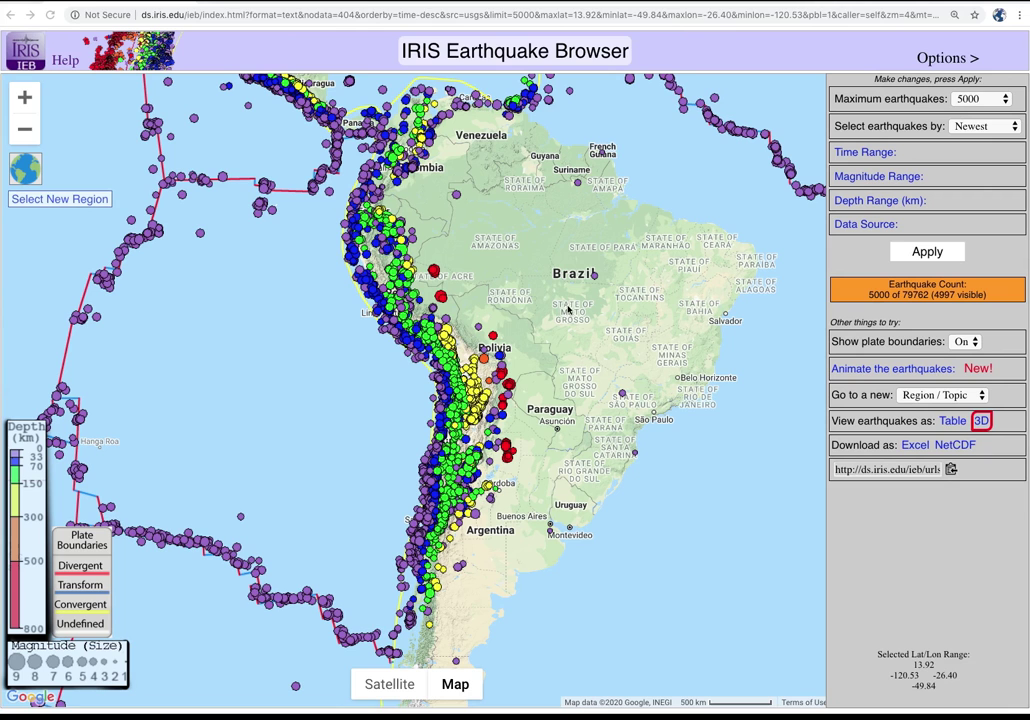
{"action": "left_click", "coordinate": [75, 200]}
{"action": "left_click_drag", "start_coordinate": [373, 337], "coordinate": [483, 367]}
{"action": "left_click", "coordinate": [52, 230]}
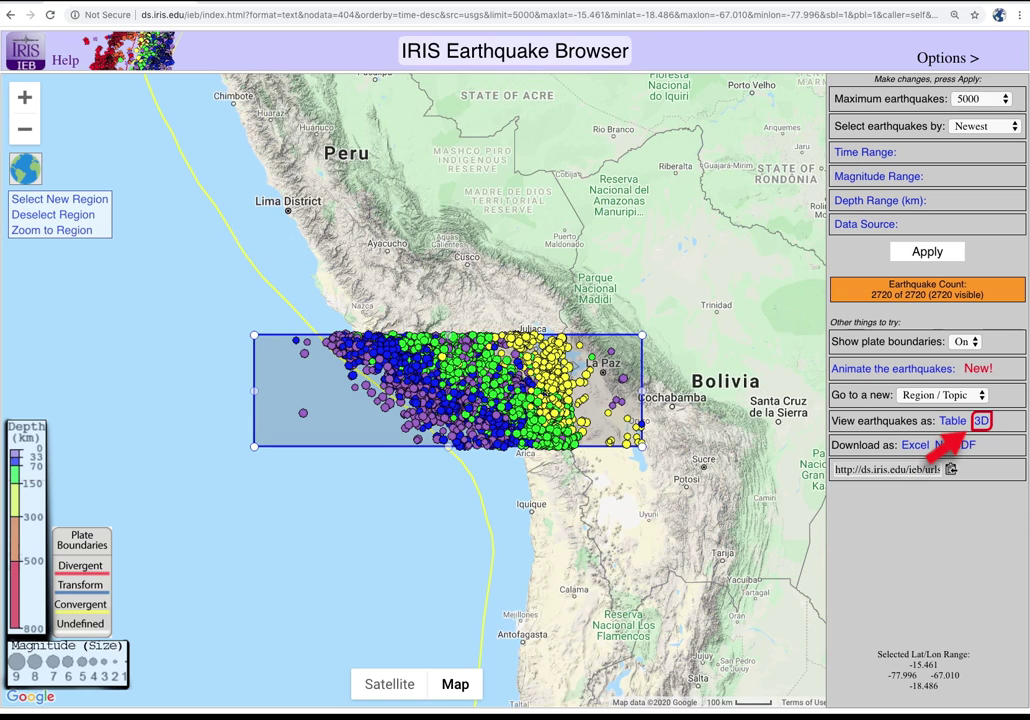
Step: Show the Peru–Bolivia quakes in the 3D viewer looking north, auto-rotating side to side
{"action": "left_click", "coordinate": [981, 421]}
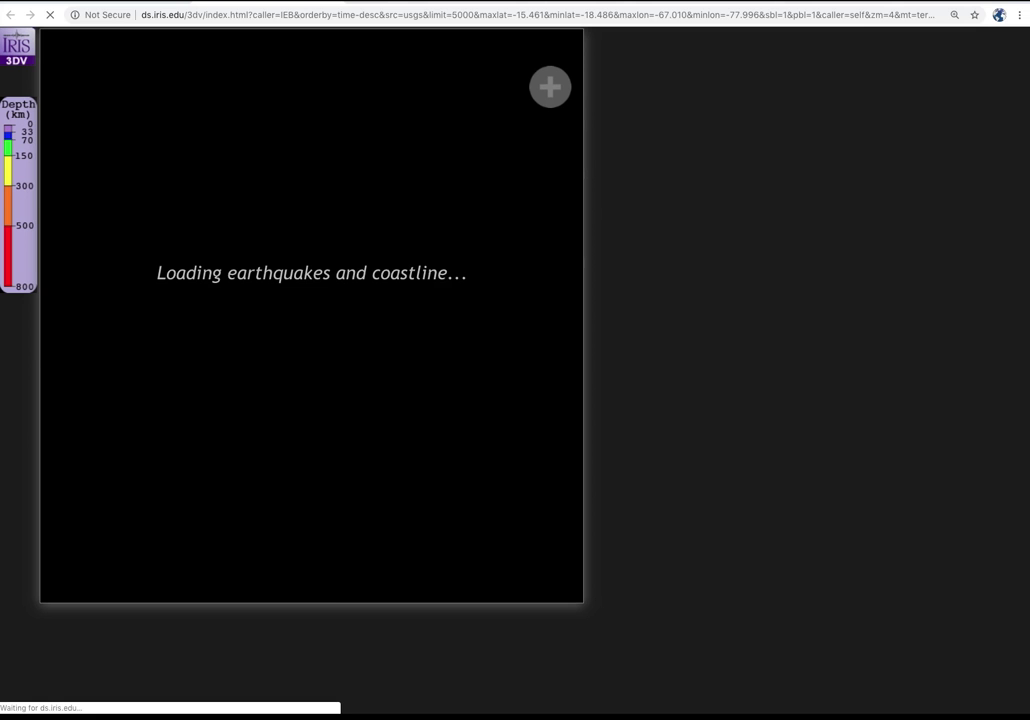
{"action": "left_click", "coordinate": [78, 44]}
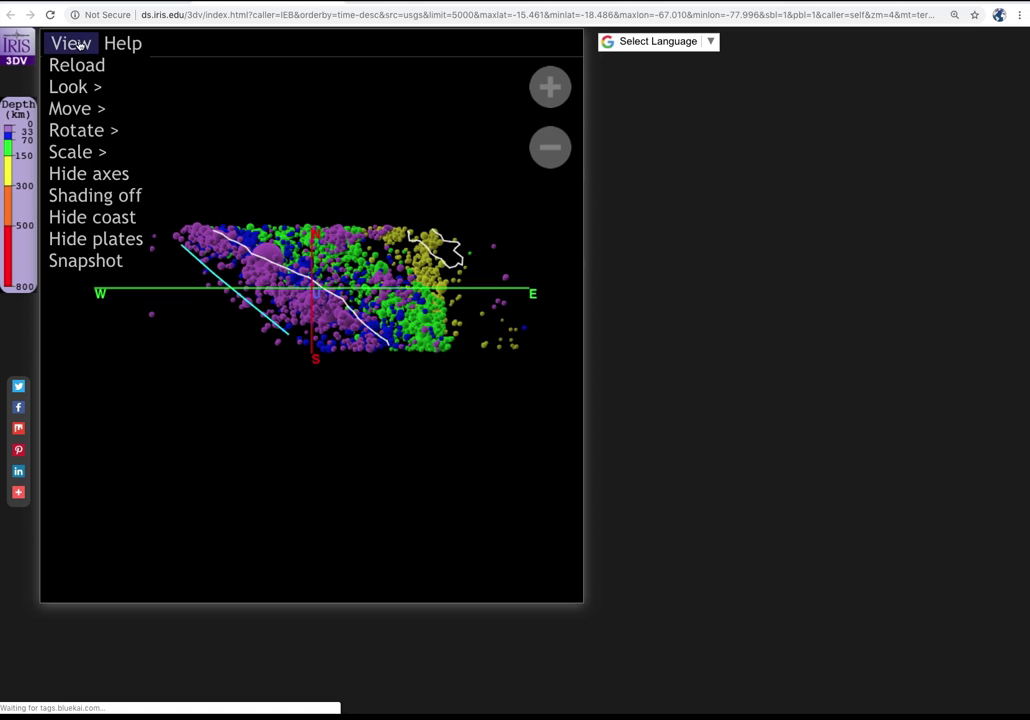
{"action": "mouse_move", "coordinate": [70, 92]}
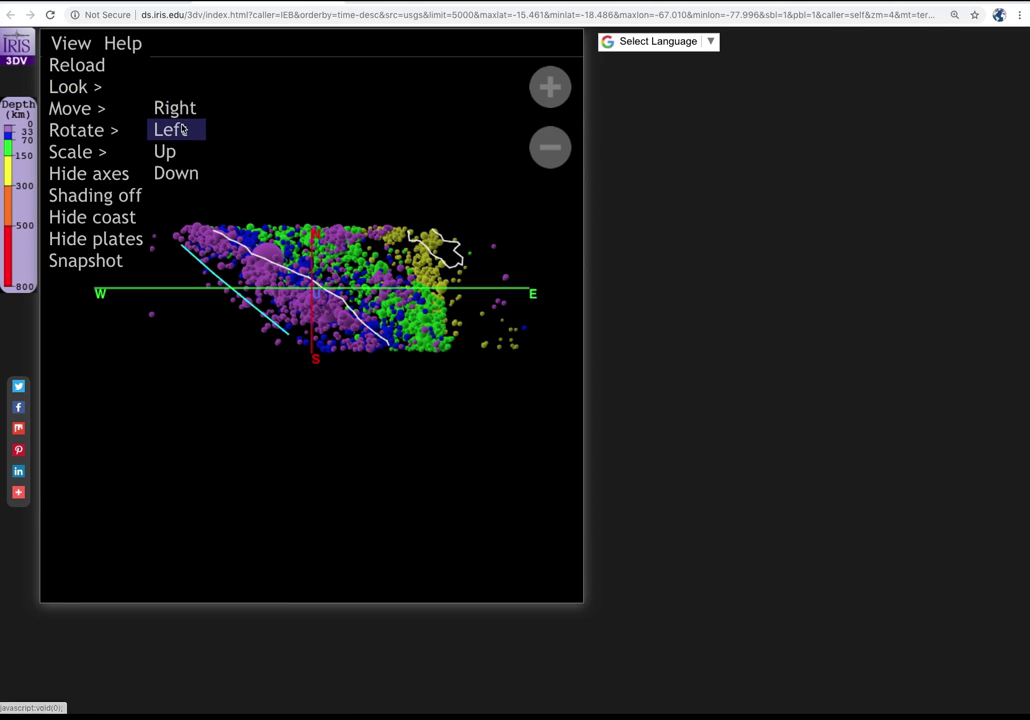
{"action": "left_click", "coordinate": [187, 134]}
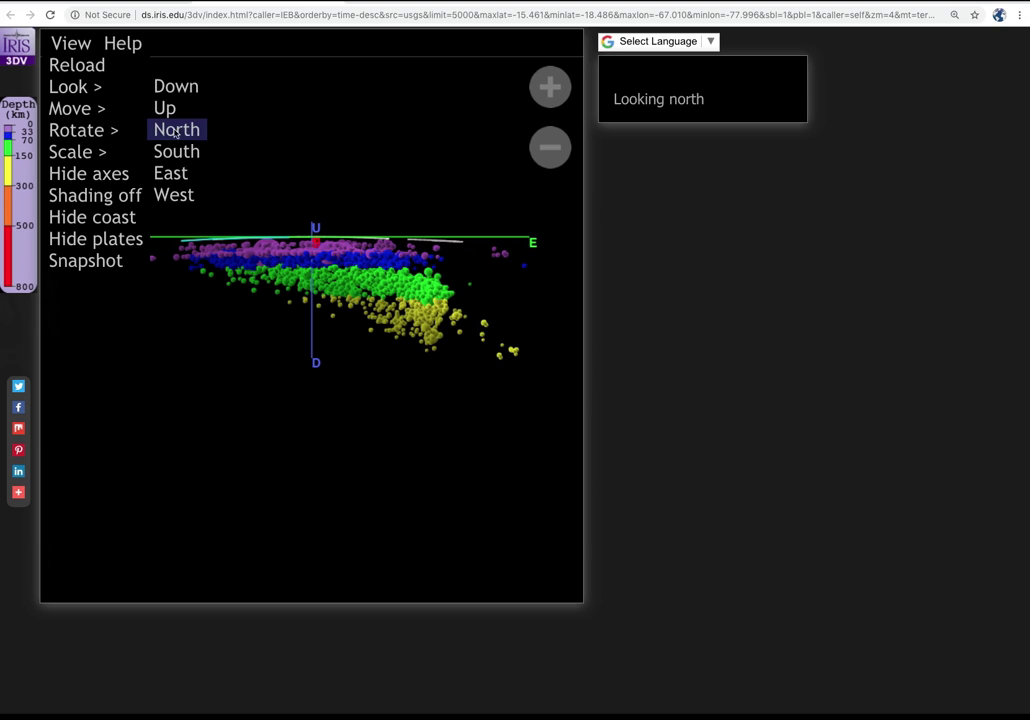
{"action": "mouse_move", "coordinate": [80, 131]}
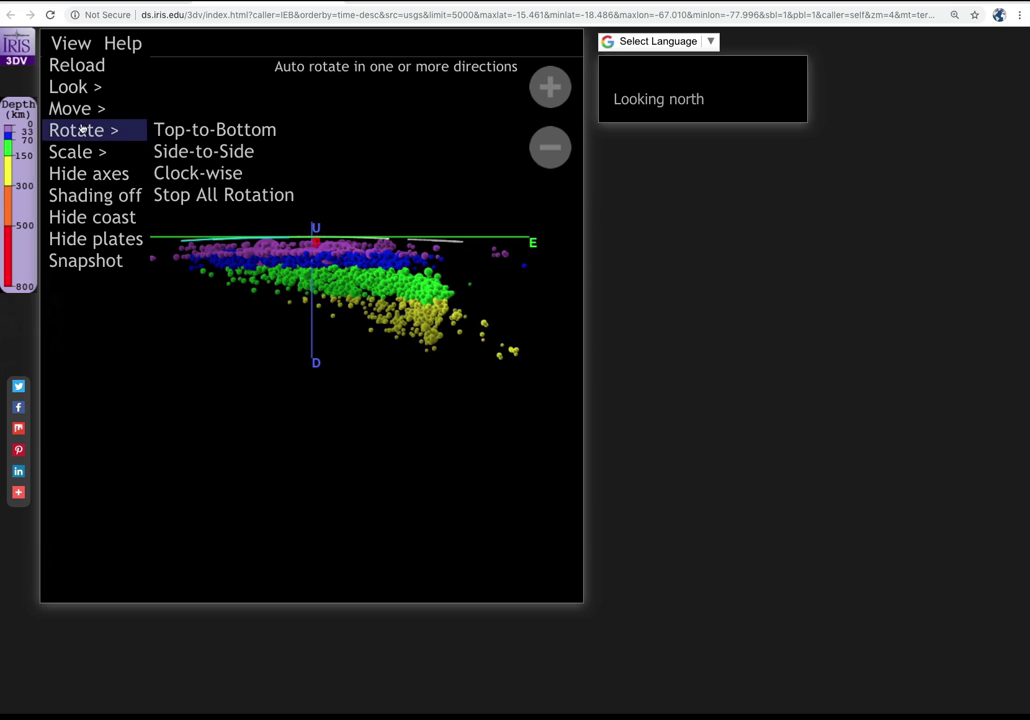
{"action": "left_click", "coordinate": [177, 153]}
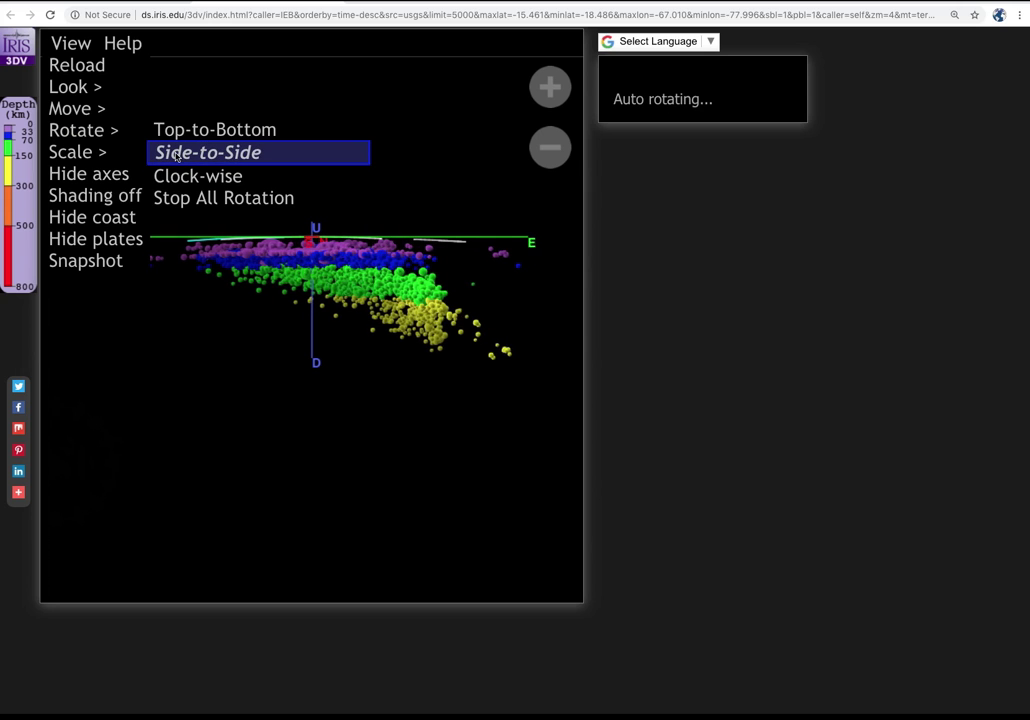